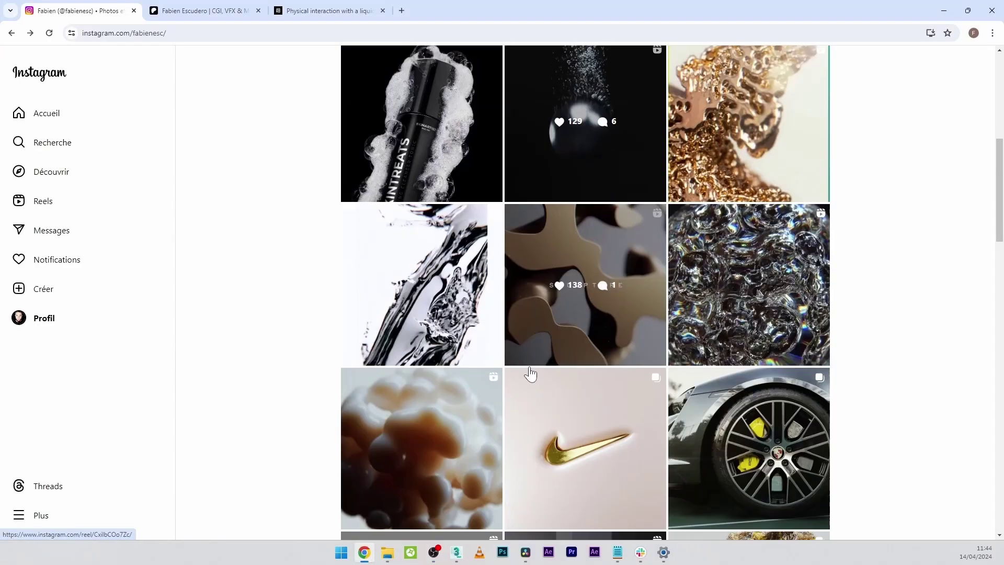
# Step: Open the underwater reel, then switch the viewport to Default Shading and scrub the timeline back
pyautogui.click(540, 422)
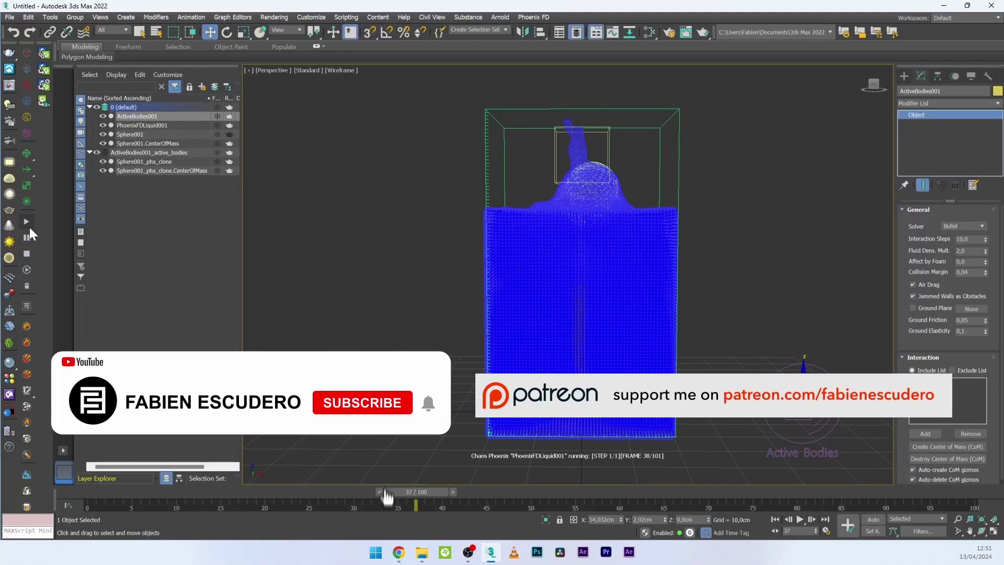
pyautogui.click(341, 70)
pyautogui.click(347, 80)
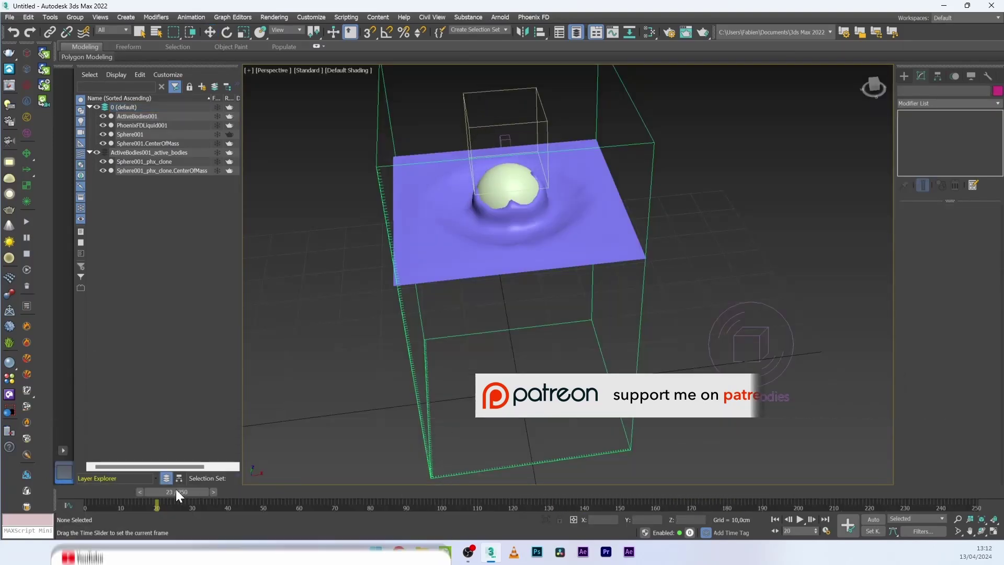
pyautogui.moveTo(175, 489); pyautogui.dragTo(140, 491)
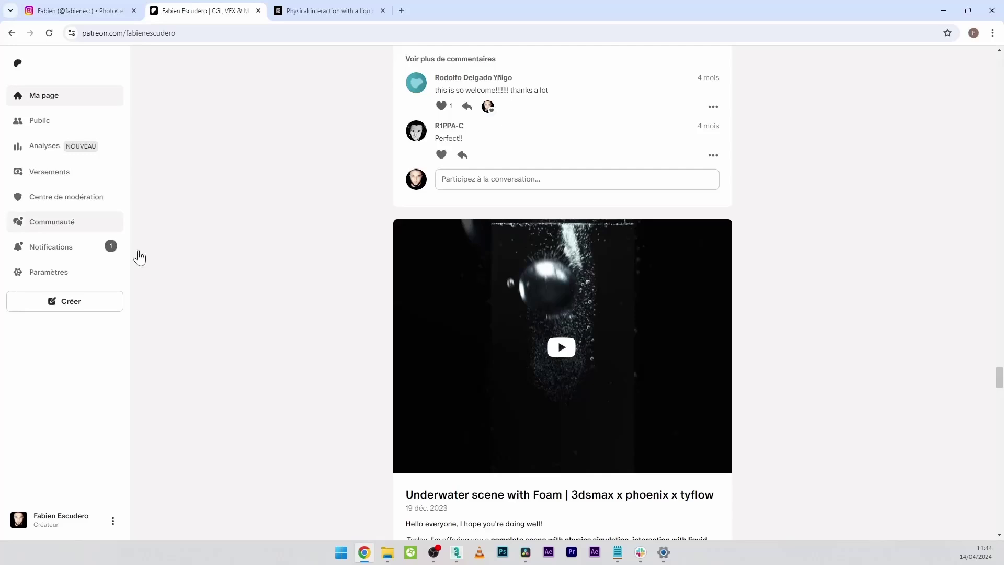
# Step: Scroll the Patreon feed and return to the Publications récentes header, then move to the Gumroad page
pyautogui.scroll(-1, 470, 318)
pyautogui.scroll(-8, 470, 317)
pyautogui.scroll(20, 473, 324)
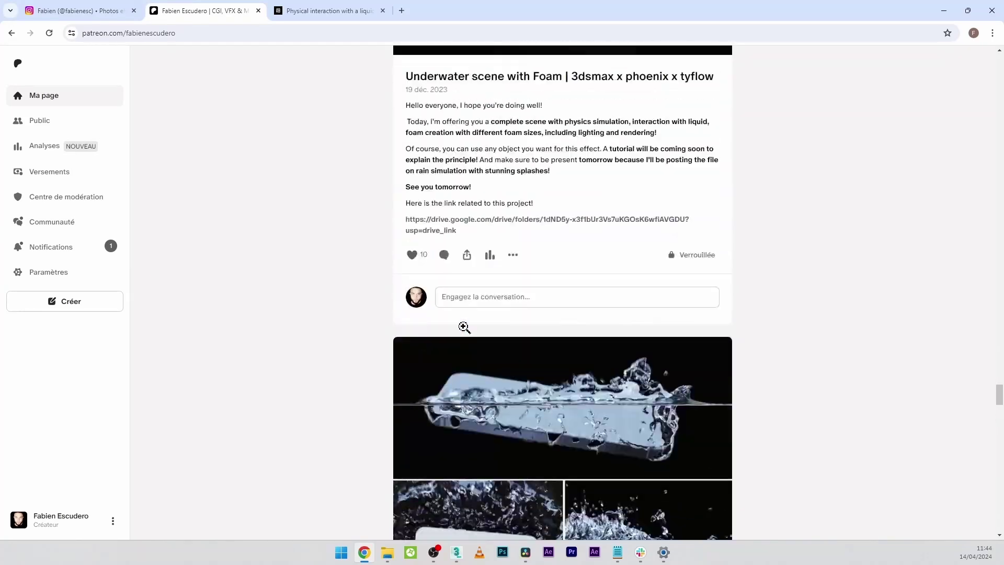
pyautogui.scroll(20, 473, 324)
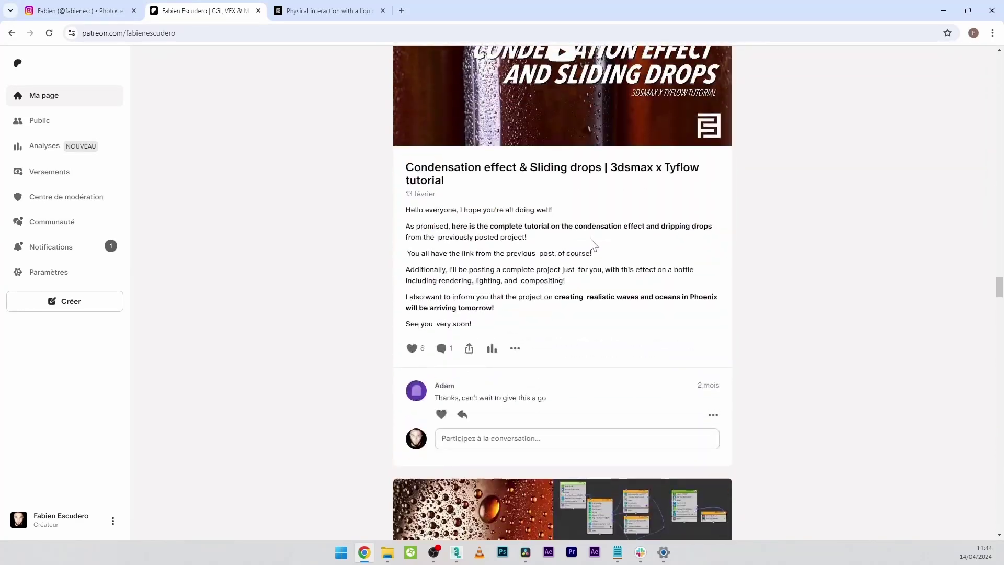
pyautogui.scroll(20, 475, 296)
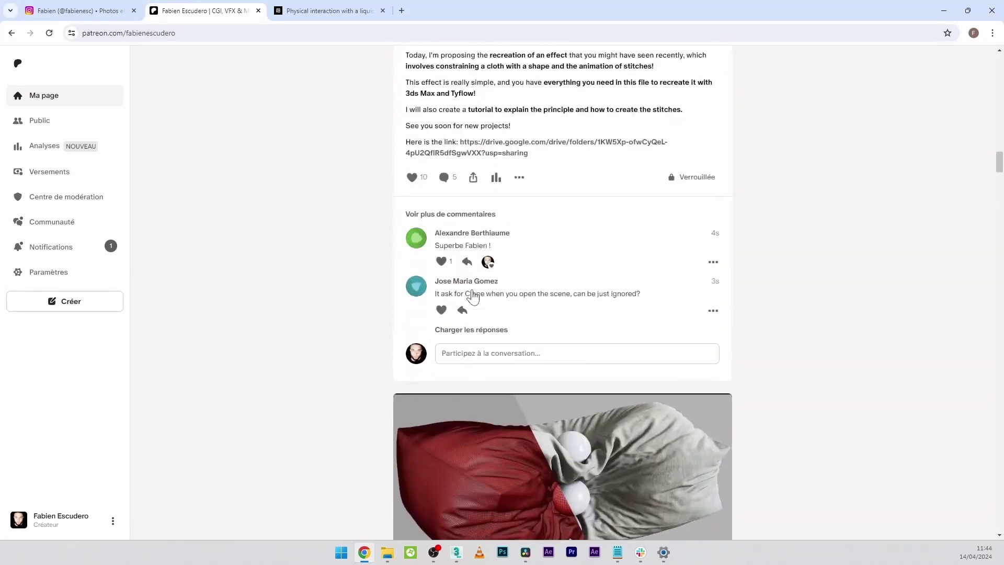
pyautogui.scroll(8, 580, 355)
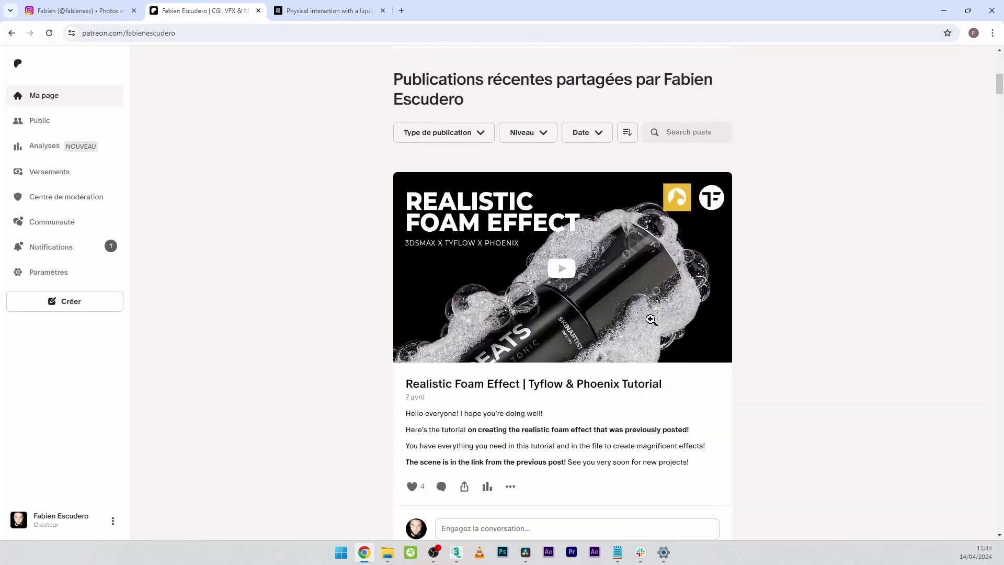
pyautogui.hotkey('ctrl', 'Tab')
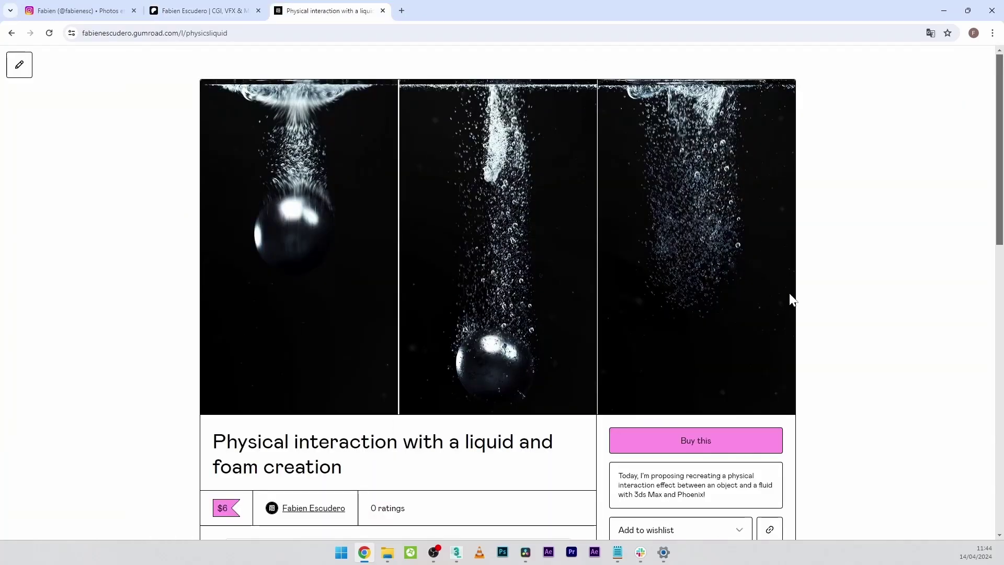
# Step: Browse the Gumroad product page, then slightly orbit the empty Perspective view in 3ds Max
pyautogui.scroll(-4, 694, 325)
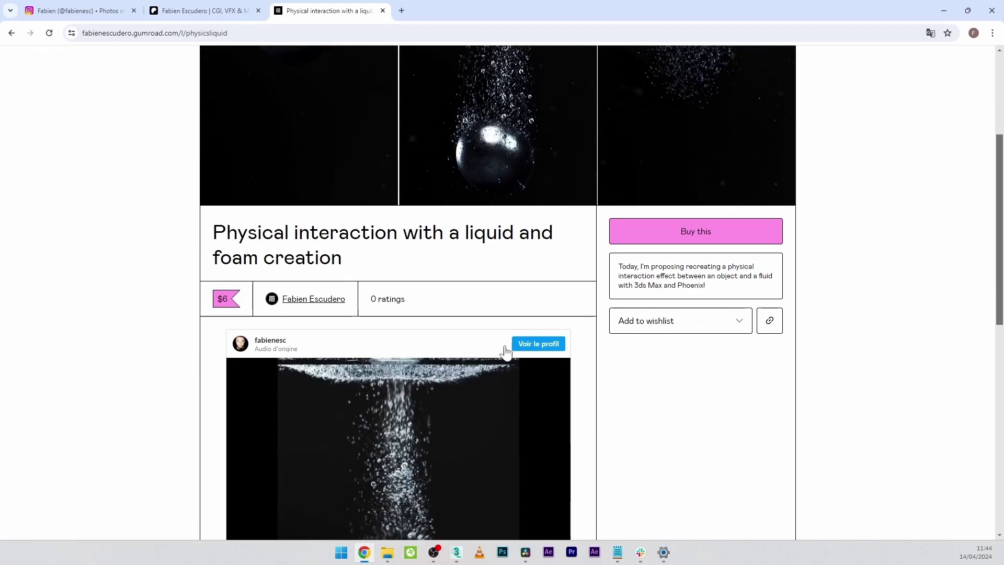
pyautogui.scroll(-10, 407, 350)
pyautogui.scroll(7, 267, 428)
pyautogui.scroll(5, 266, 428)
pyautogui.scroll(-1, 331, 161)
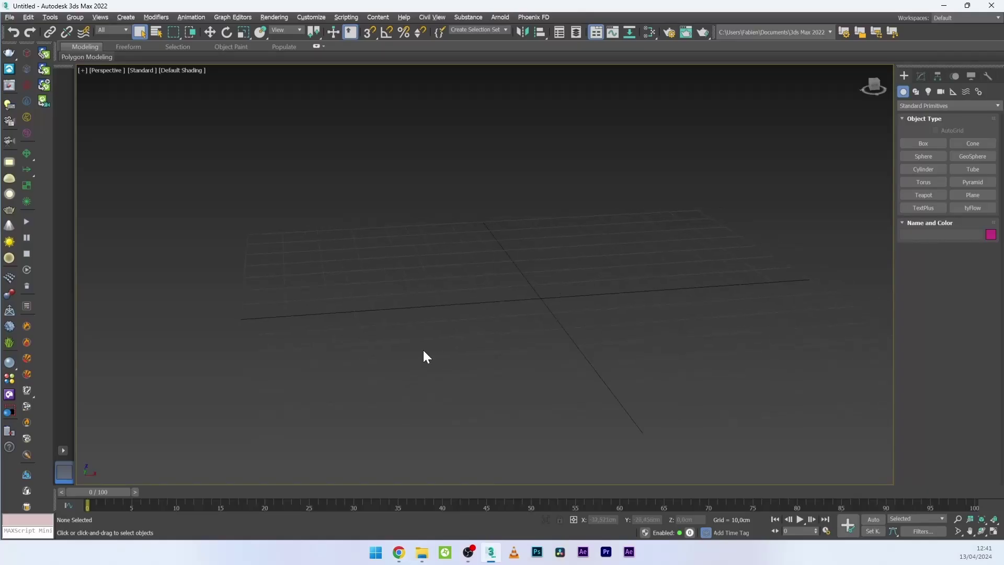
pyautogui.keyDown('alt'); pyautogui.moveTo(423, 350); pyautogui.dragTo(437, 337, button='middle'); pyautogui.keyUp('alt')
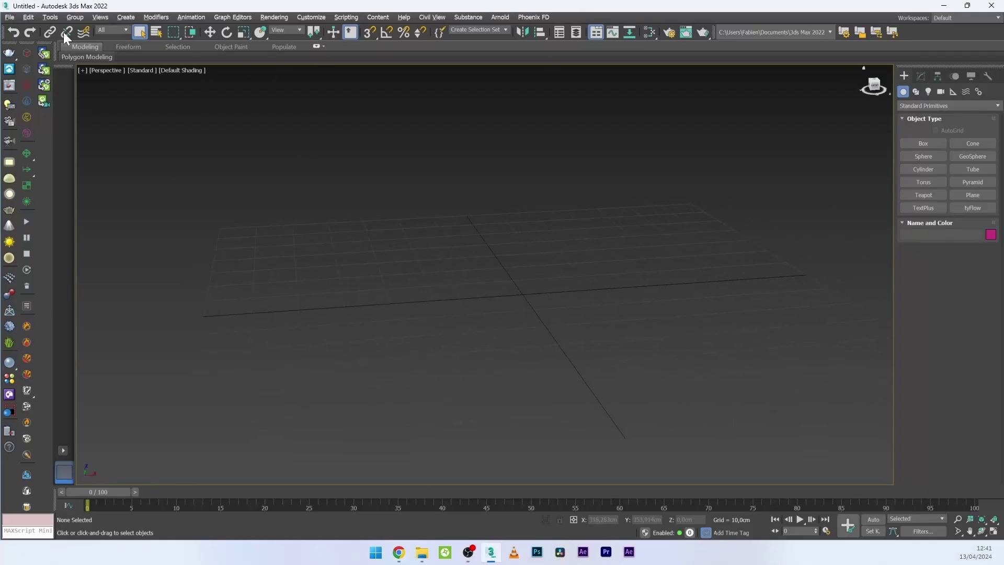
# Step: Draw a PhoenixFD liquid simulator grid in the Perspective viewport
pyautogui.click(26, 70)
pyautogui.moveTo(440, 304); pyautogui.dragTo(681, 409)
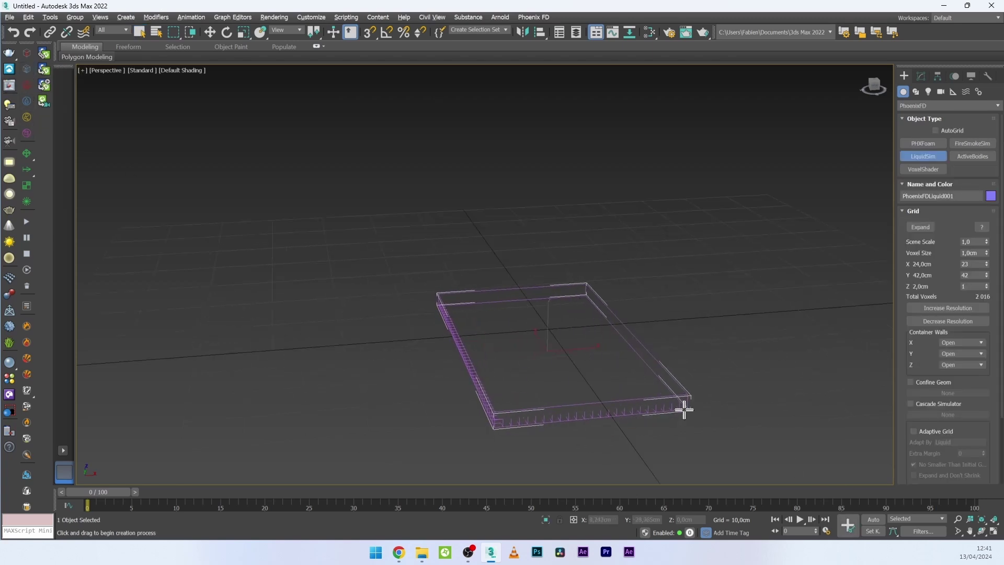
pyautogui.click(641, 145)
pyautogui.rightClick(632, 212)
pyautogui.scroll(-4, 632, 211)
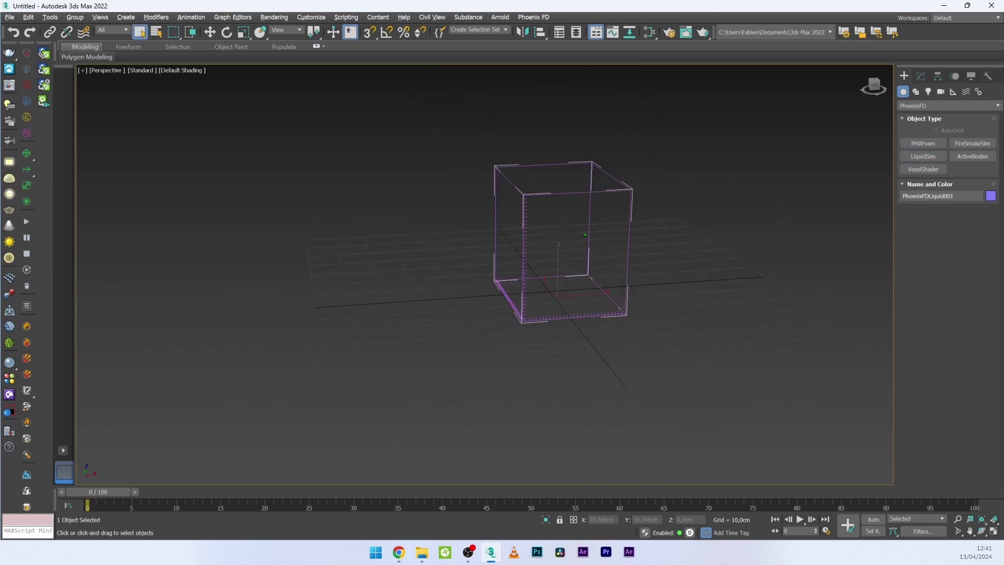
# Step: Set the liquid grid's resolution to 40 × 40 × 70 cells in the Modify panel
pyautogui.click(919, 78)
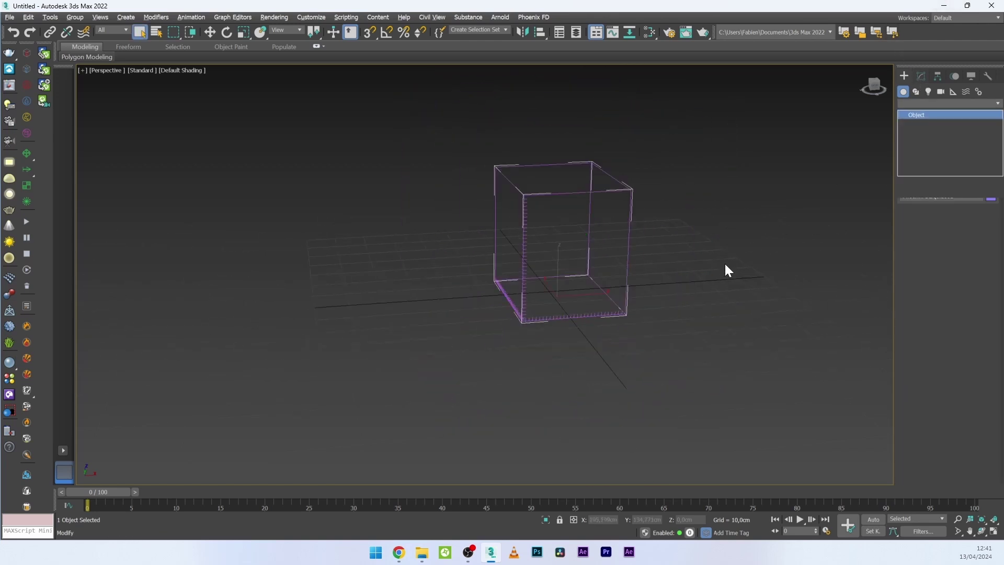
pyautogui.scroll(1, 727, 262)
pyautogui.scroll(1, 732, 262)
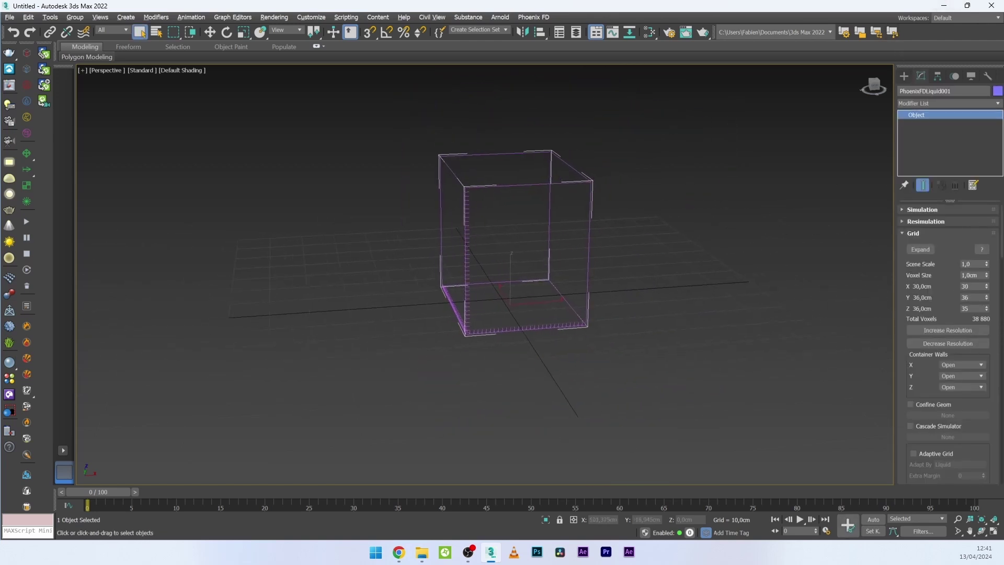
pyautogui.press('Tab')
pyautogui.write('40')
pyautogui.press('Tab')
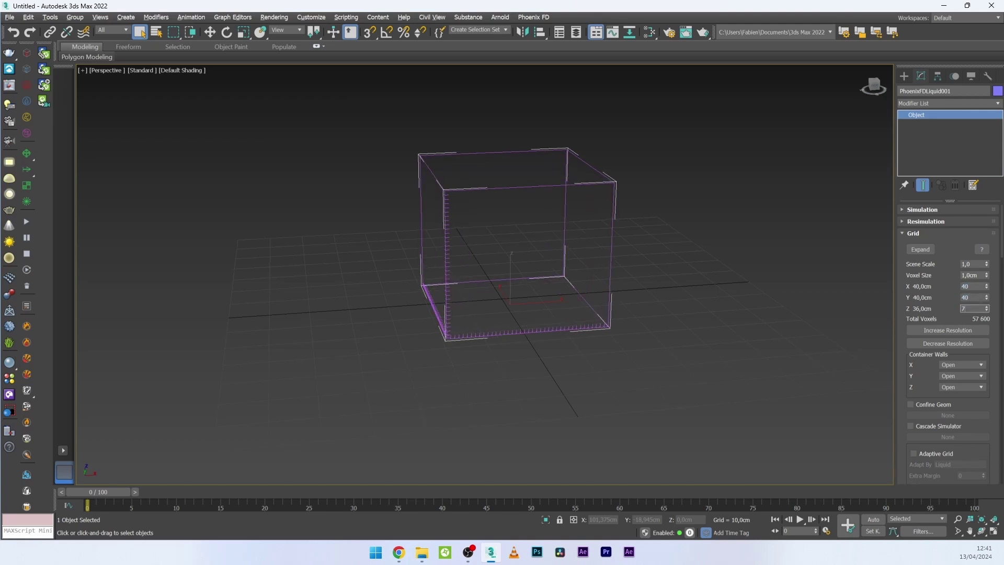
pyautogui.write('70')
# Step: Move the liquid grid to X and Y position 0 and orbit to inspect it
pyautogui.rightClick(531, 268)
pyautogui.click(540, 280)
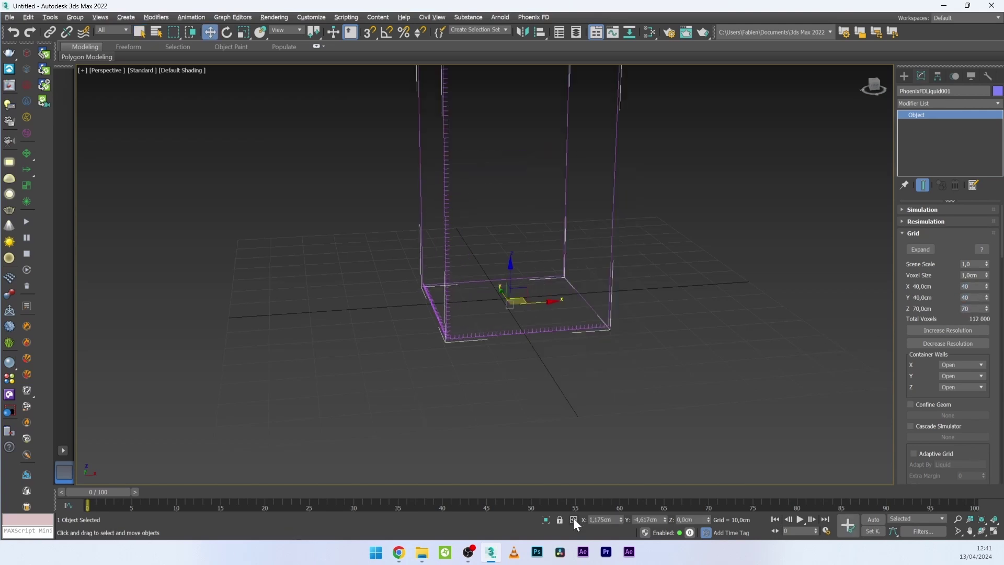
pyautogui.press('Tab')
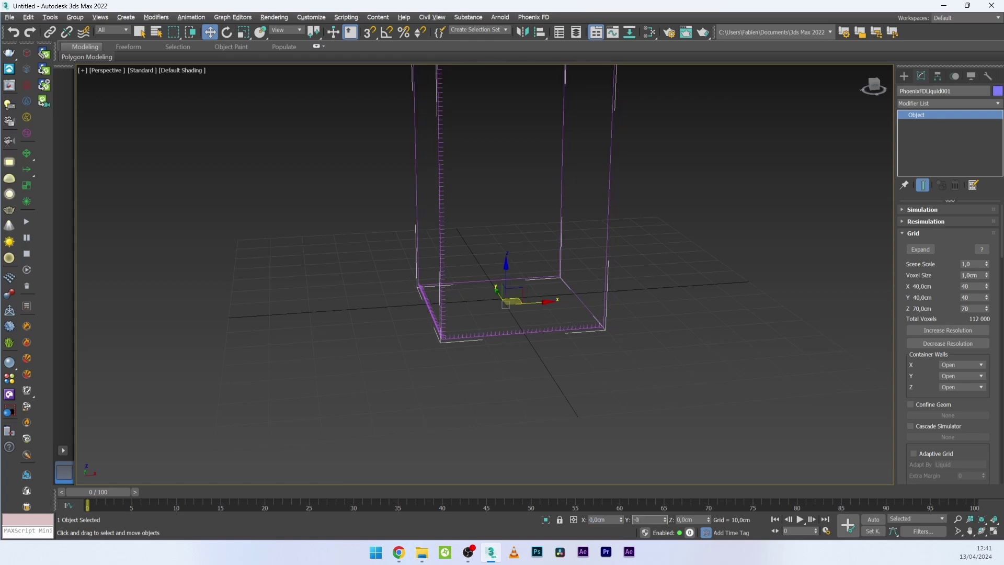
pyautogui.scroll(-5, 463, 305)
pyautogui.keyDown('alt'); pyautogui.moveTo(456, 309); pyautogui.dragTo(448, 316, button='middle'); pyautogui.keyUp('alt')
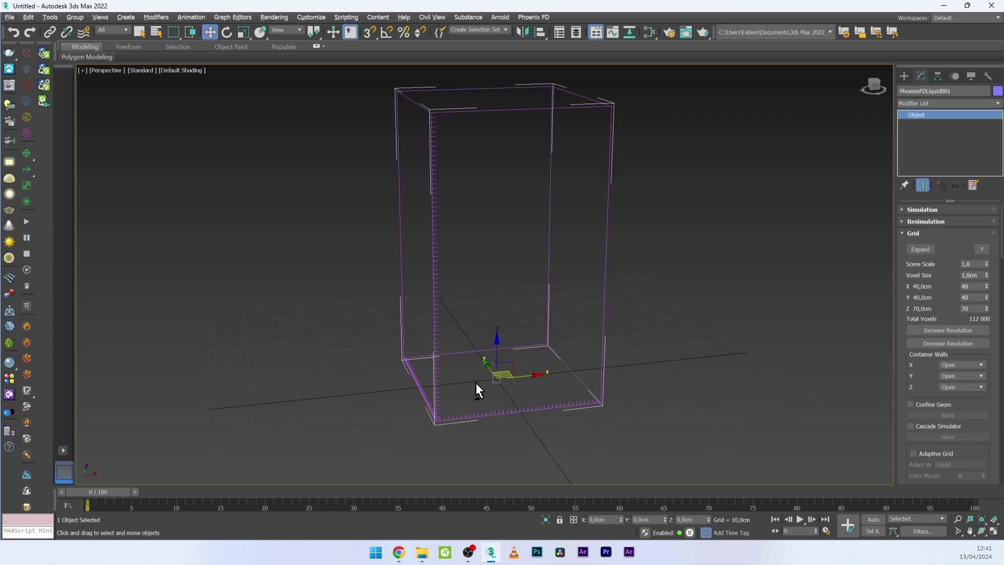
pyautogui.keyDown('alt'); pyautogui.moveTo(480, 389); pyautogui.dragTo(652, 310, button='middle'); pyautogui.keyUp('alt')
# Step: Open Chaos Phoenix Properties for the grid and accept them with OK
pyautogui.rightClick(591, 284)
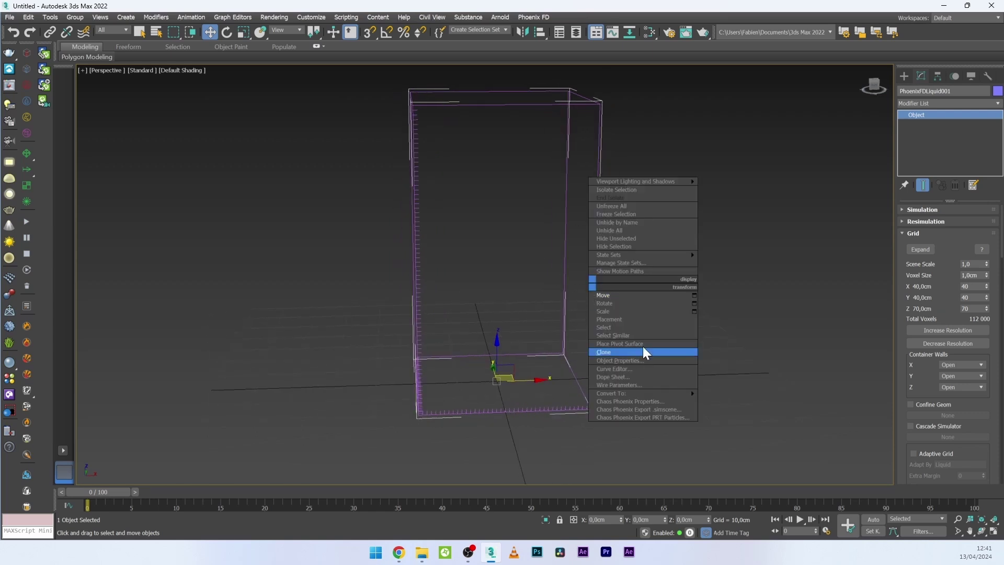
pyautogui.click(620, 400)
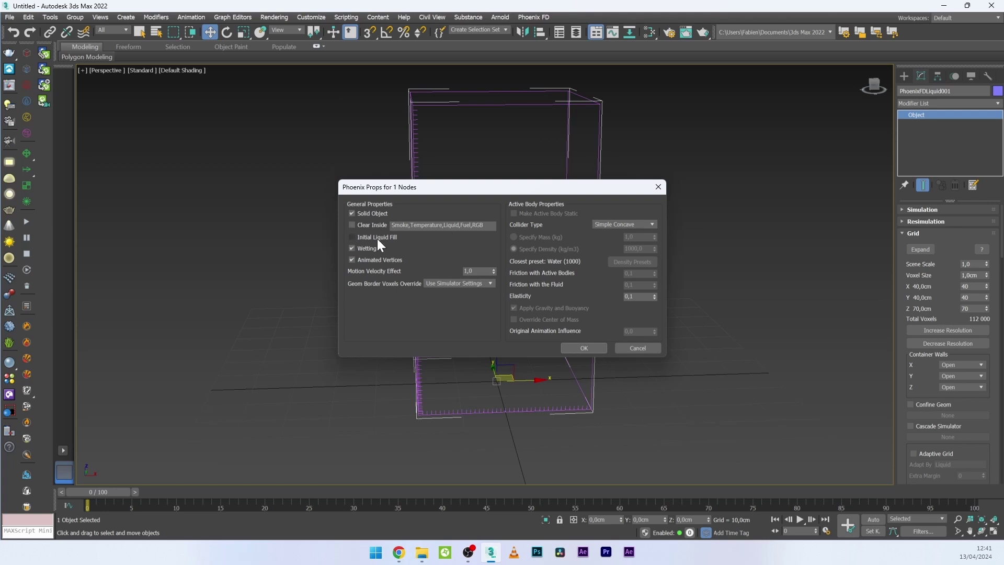
pyautogui.click(579, 349)
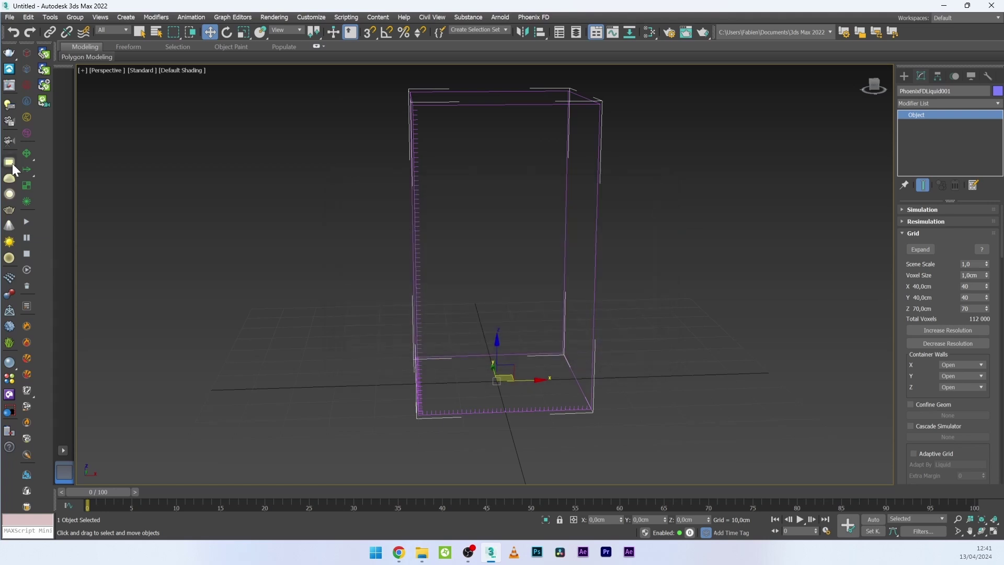
# Step: Run a first empty simulation, reselect the grid and collapse its Grid rollout
pyautogui.click(24, 221)
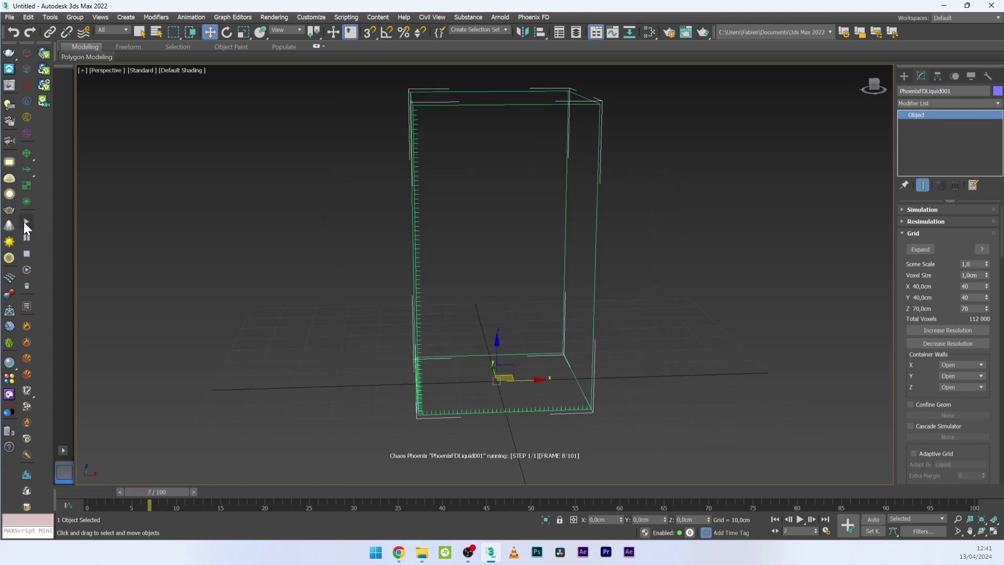
pyautogui.click(597, 236)
pyautogui.click(541, 236)
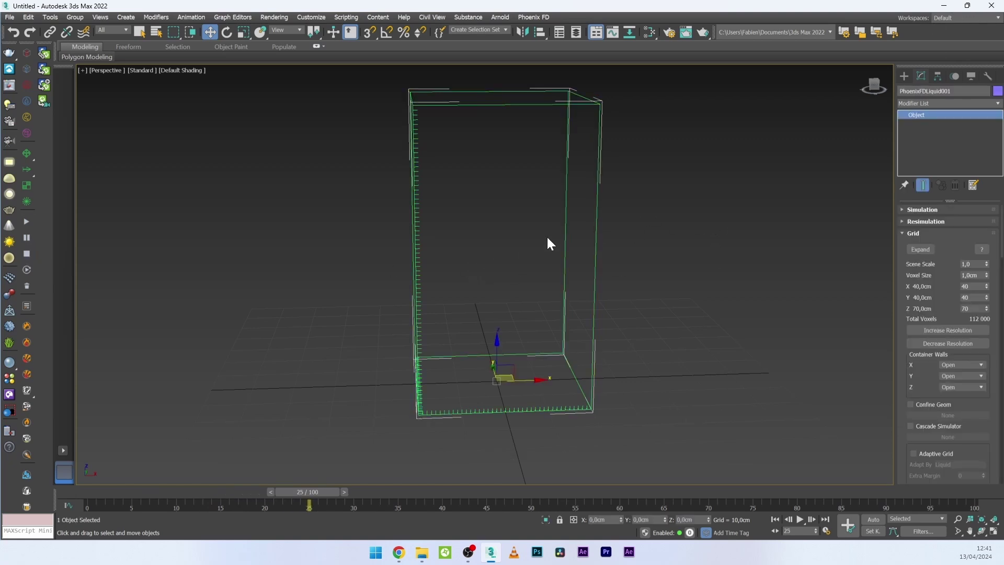
pyautogui.click(911, 234)
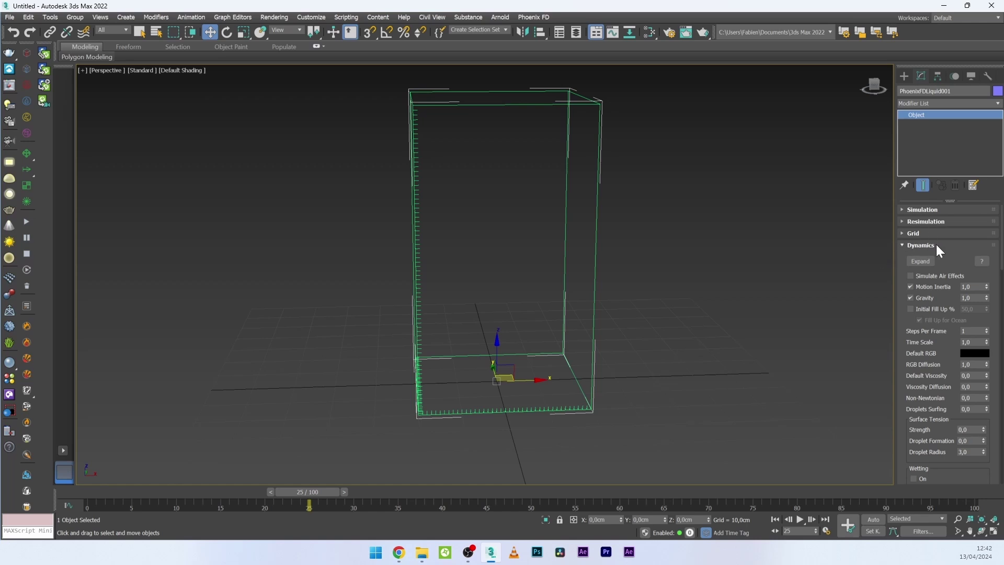
# Step: Enable Initial Fill Up in Dynamics and set it to 70%
pyautogui.scroll(-2, 897, 319)
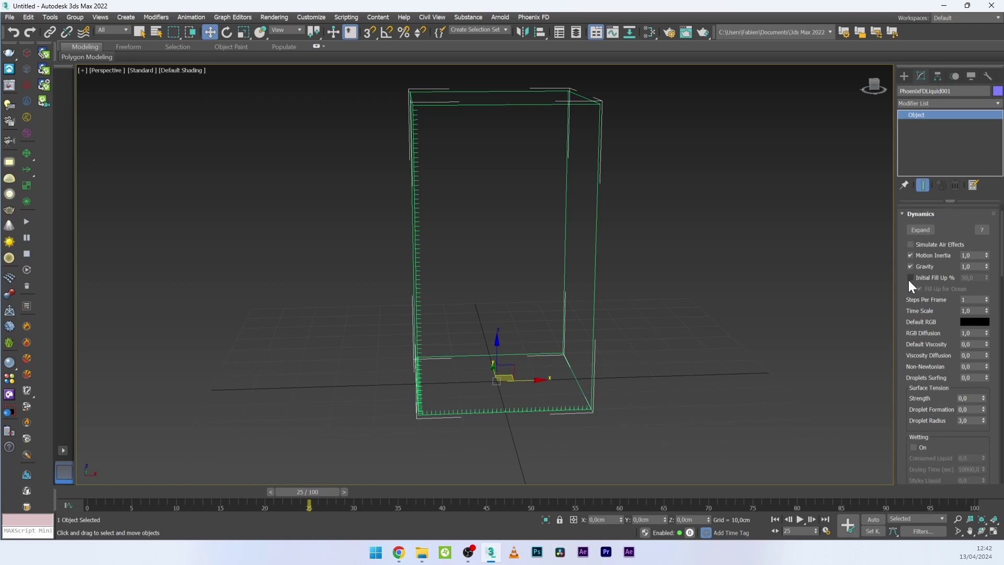
pyautogui.click(910, 277)
pyautogui.click(985, 277)
# Step: Run the water-filled simulation, watch the container fill, and reopen the Grid settings
pyautogui.click(26, 220)
pyautogui.keyDown('alt'); pyautogui.moveTo(526, 260); pyautogui.dragTo(469, 258, button='middle'); pyautogui.keyUp('alt')
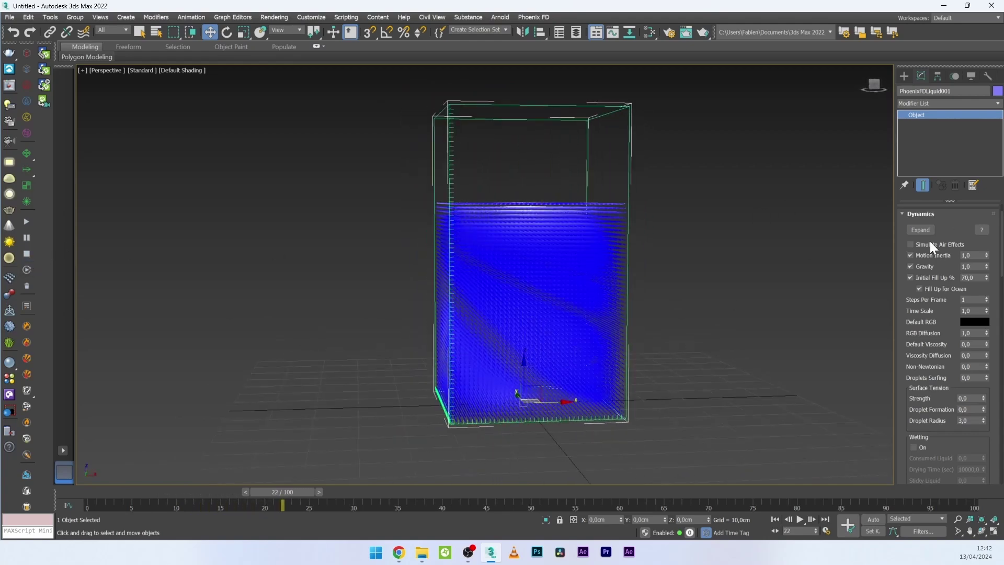
pyautogui.scroll(2, 904, 293)
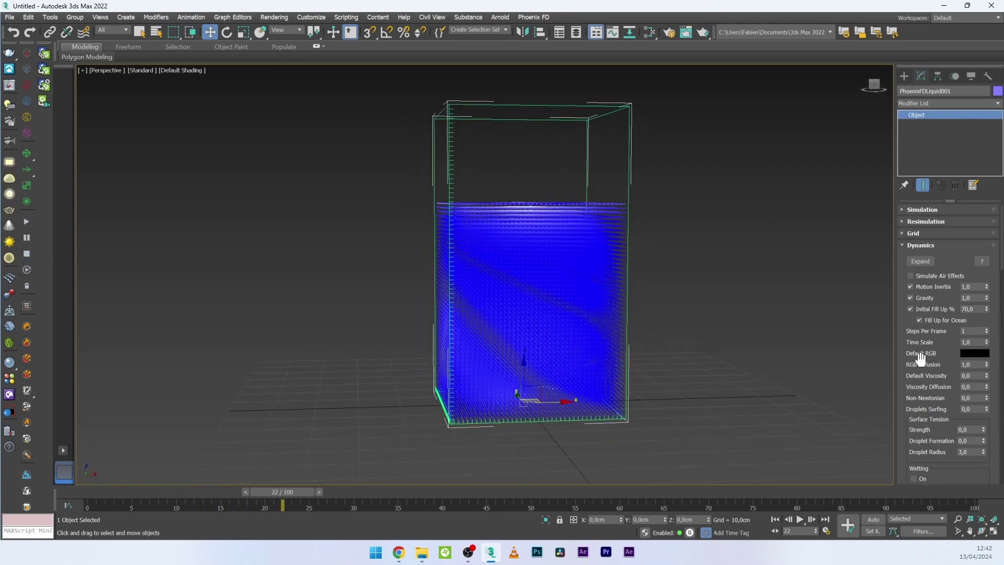
pyautogui.click(914, 235)
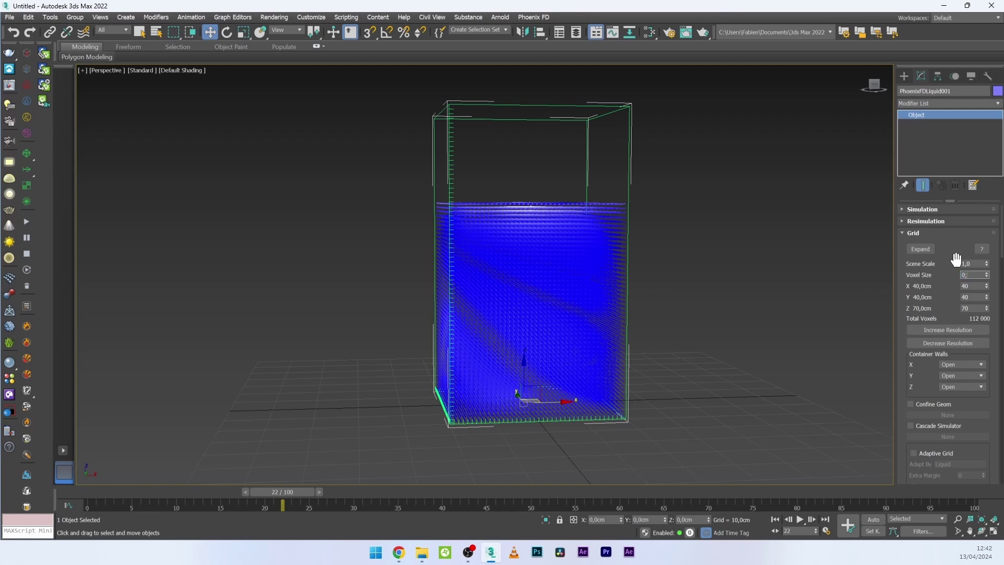
# Step: Rerun the simulation on the finer grid, stop it at frame 11, and recentre the container
pyautogui.click(23, 224)
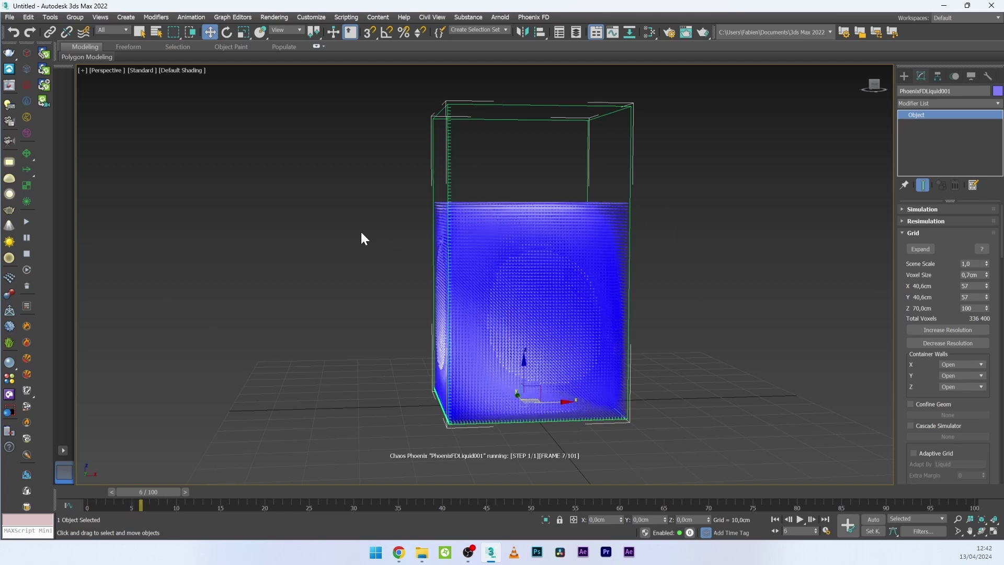
pyautogui.click(26, 253)
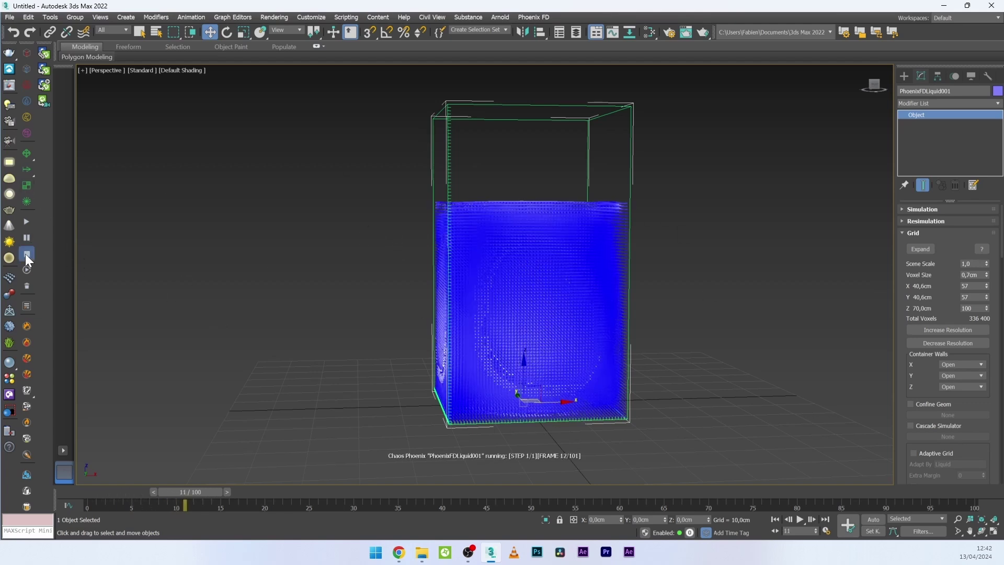
pyautogui.moveTo(538, 386); pyautogui.dragTo(500, 413, button='middle')
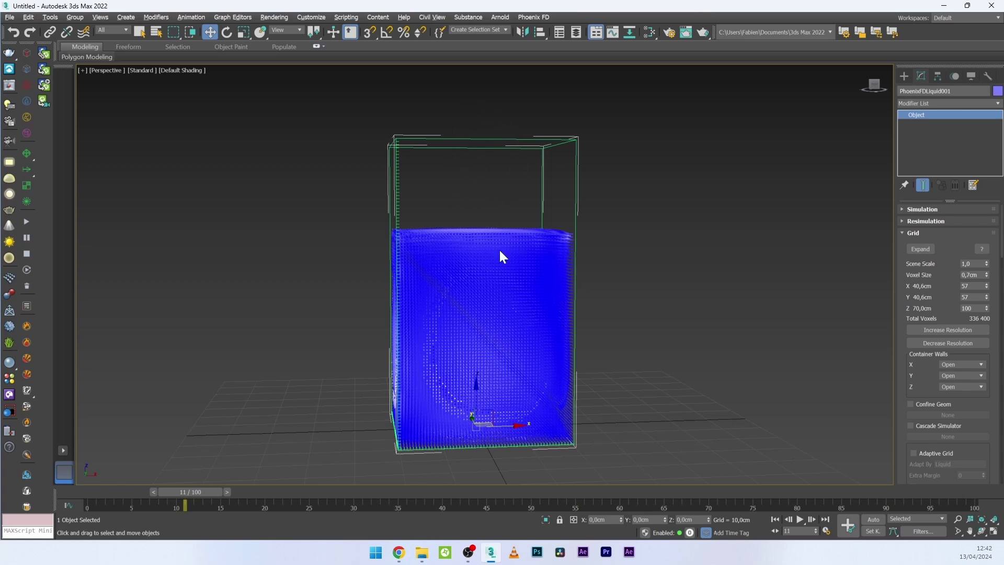
pyautogui.moveTo(498, 299); pyautogui.dragTo(489, 295, button='middle')
# Step: Create a Standard Primitives sphere beside the liquid container
pyautogui.click(904, 76)
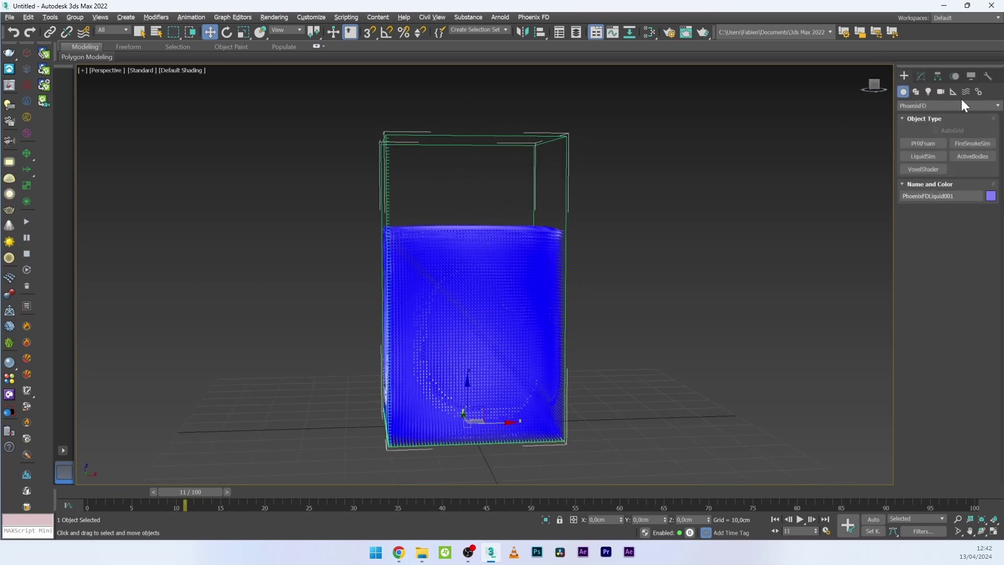
pyautogui.click(917, 106)
pyautogui.click(917, 118)
pyautogui.click(923, 156)
pyautogui.scroll(2, 630, 370)
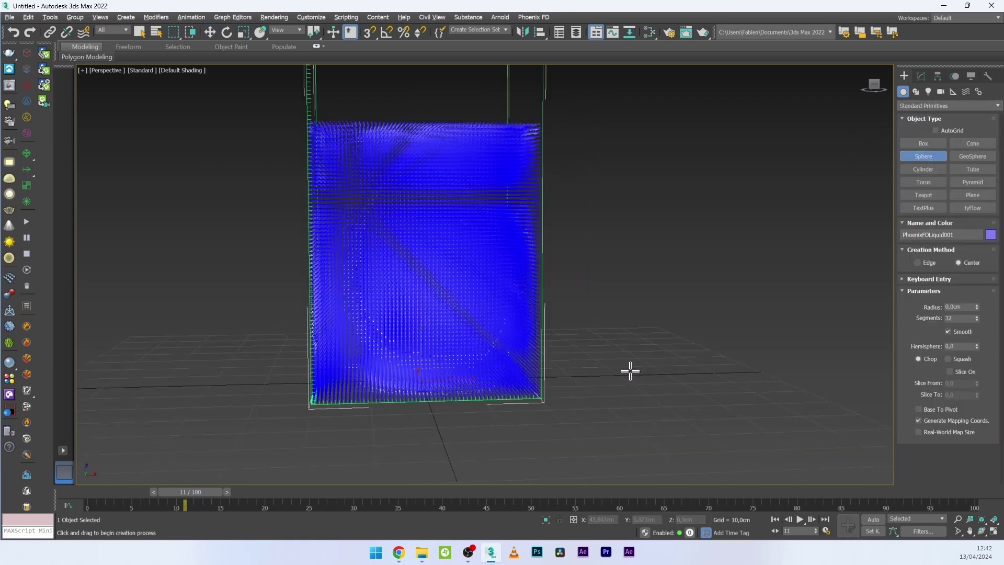
pyautogui.moveTo(631, 372); pyautogui.dragTo(670, 372)
# Step: Place Sphere001 at X 0, Y 0 and raise it along Z above the water
pyautogui.press('w')
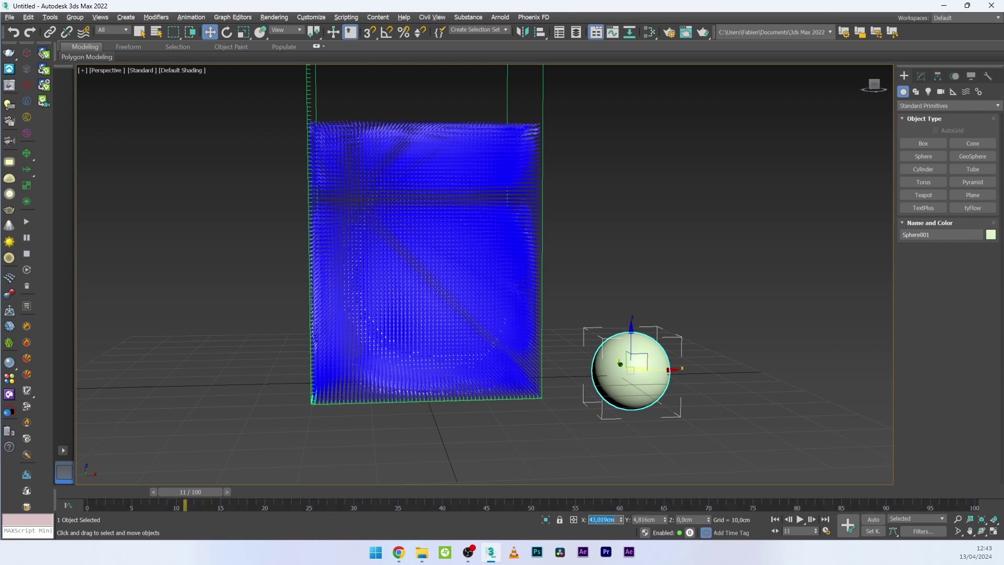
pyautogui.press('Return')
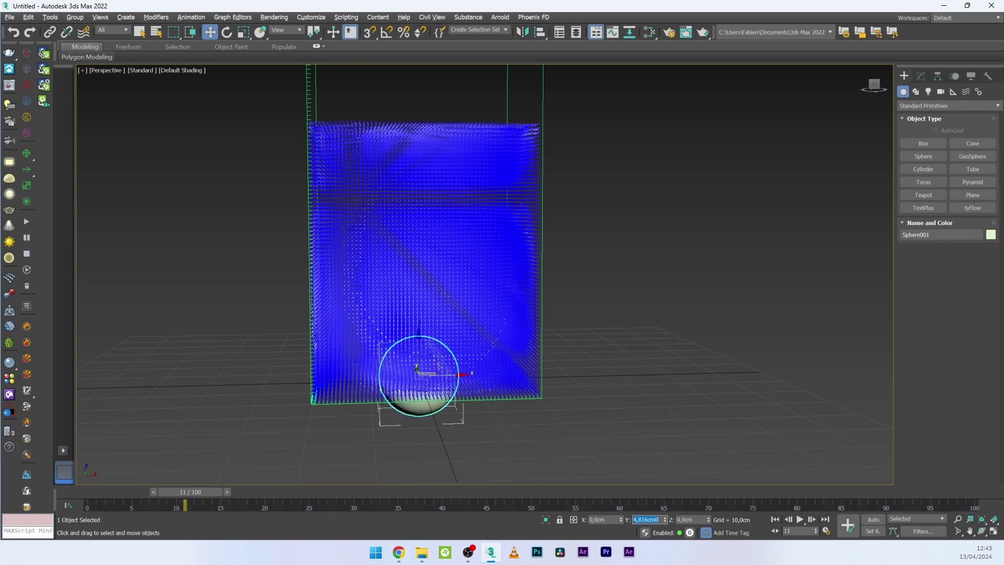
pyautogui.press('Return')
pyautogui.moveTo(441, 354); pyautogui.dragTo(419, 359, button='middle')
pyautogui.moveTo(419, 358); pyautogui.dragTo(413, 16)
pyautogui.moveTo(413, 73); pyautogui.dragTo(453, 195, button='middle')
pyautogui.moveTo(452, 193); pyautogui.dragTo(453, 131)
pyautogui.rightClick(454, 130)
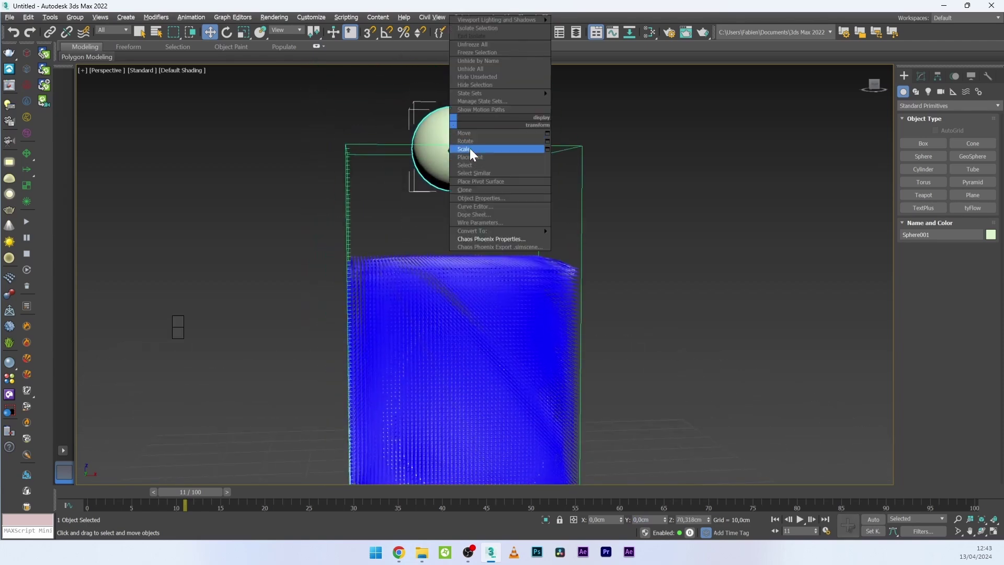
pyautogui.press('Escape')
pyautogui.hotkey('ctrl', 'z')
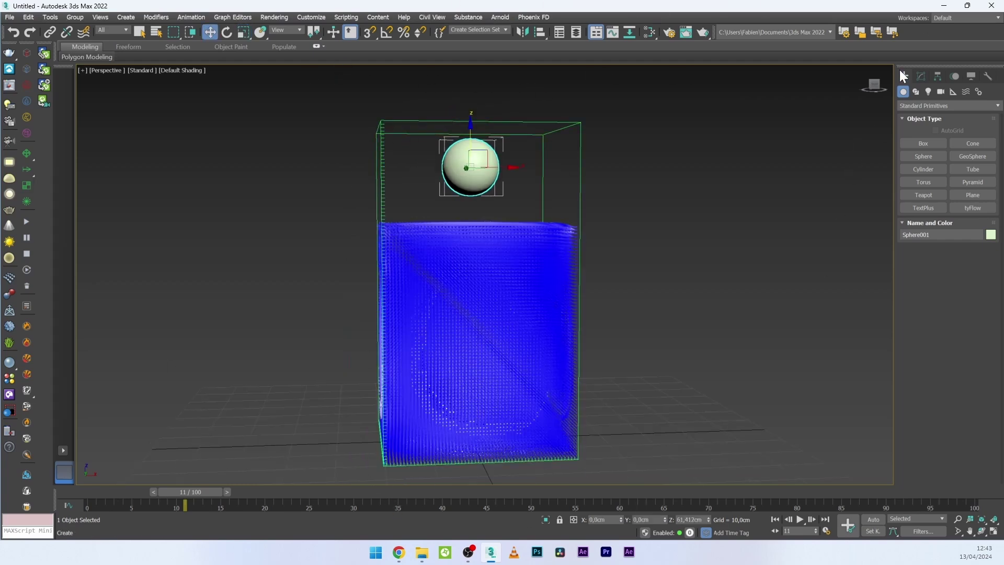
# Step: Create a PhoenixFD Active Bodies helper in the viewport
pyautogui.click(923, 107)
pyautogui.click(914, 271)
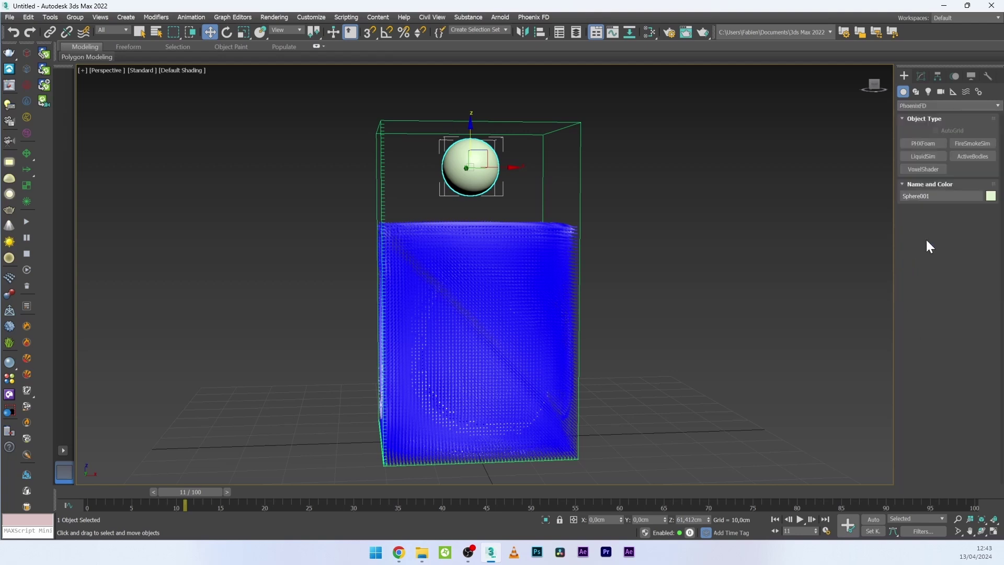
pyautogui.click(962, 155)
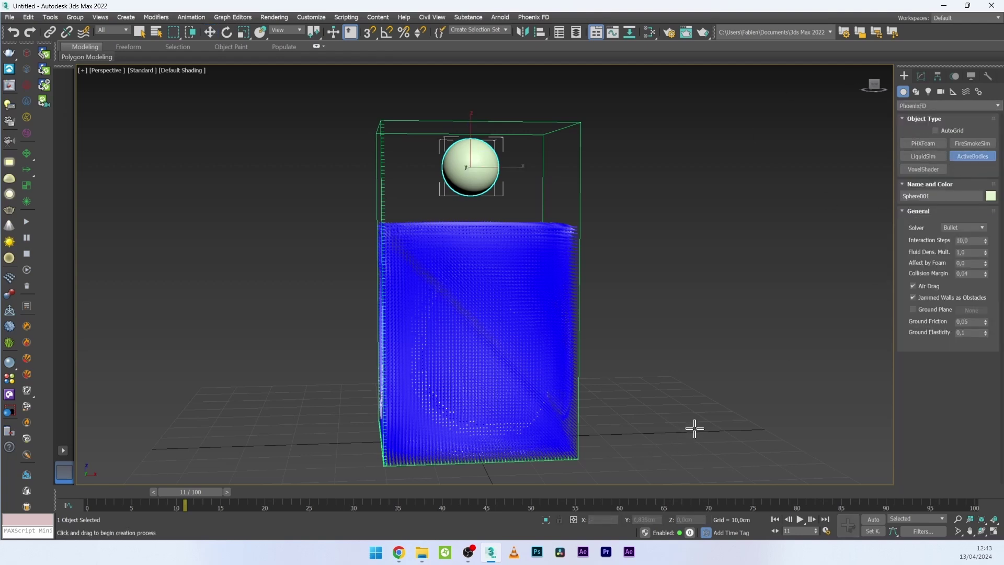
pyautogui.click(694, 437)
pyautogui.moveTo(698, 438); pyautogui.dragTo(707, 447)
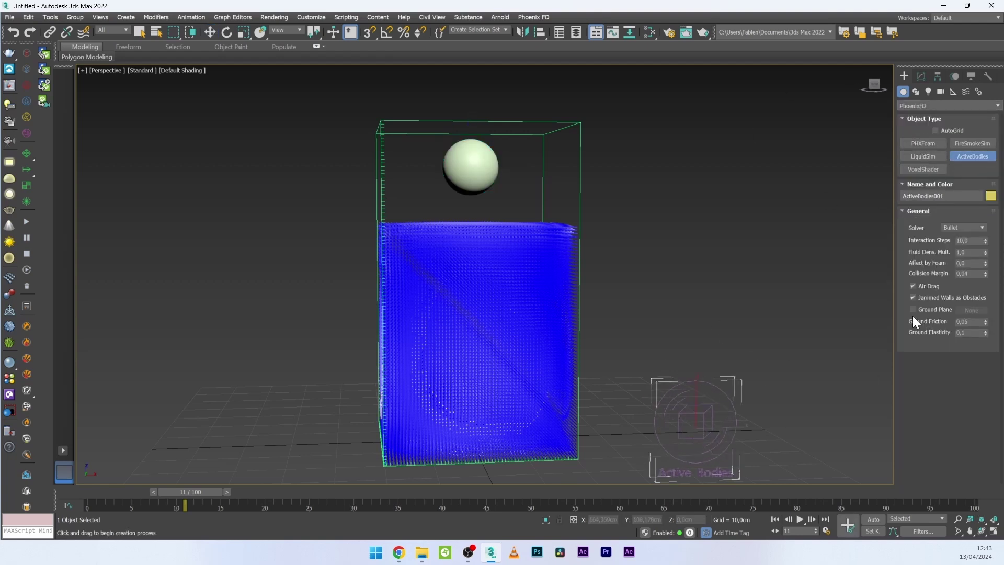
# Step: Keep the Bullet solver and add Sphere001 to the helper's Include List
pyautogui.click(920, 77)
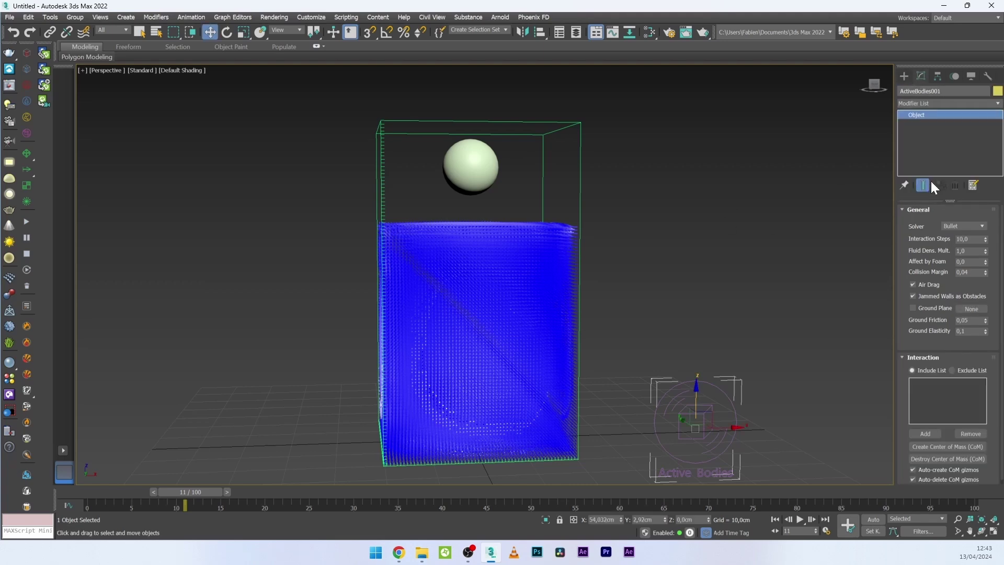
pyautogui.moveTo(905, 374); pyautogui.dragTo(883, 210)
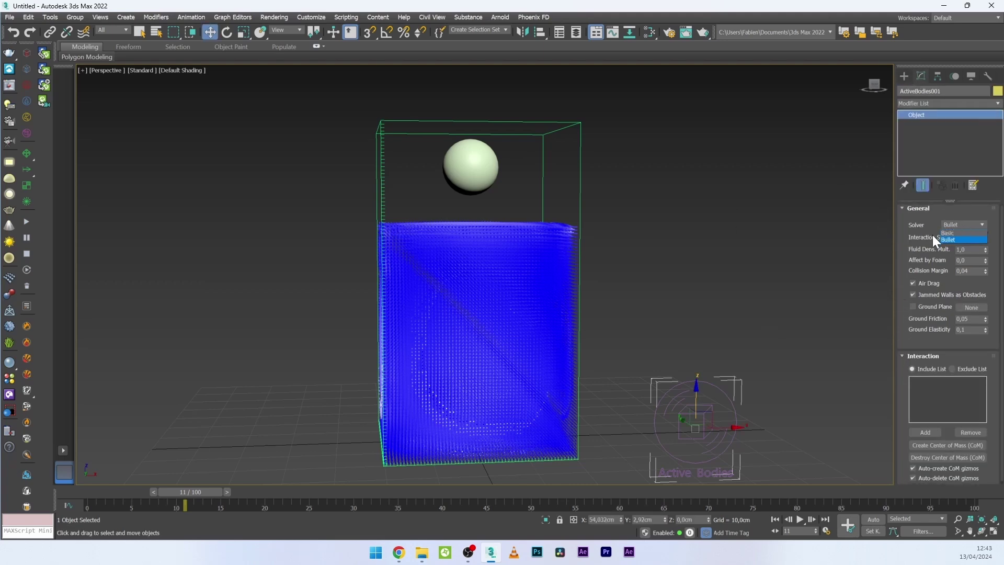
pyautogui.click(916, 222)
pyautogui.click(924, 433)
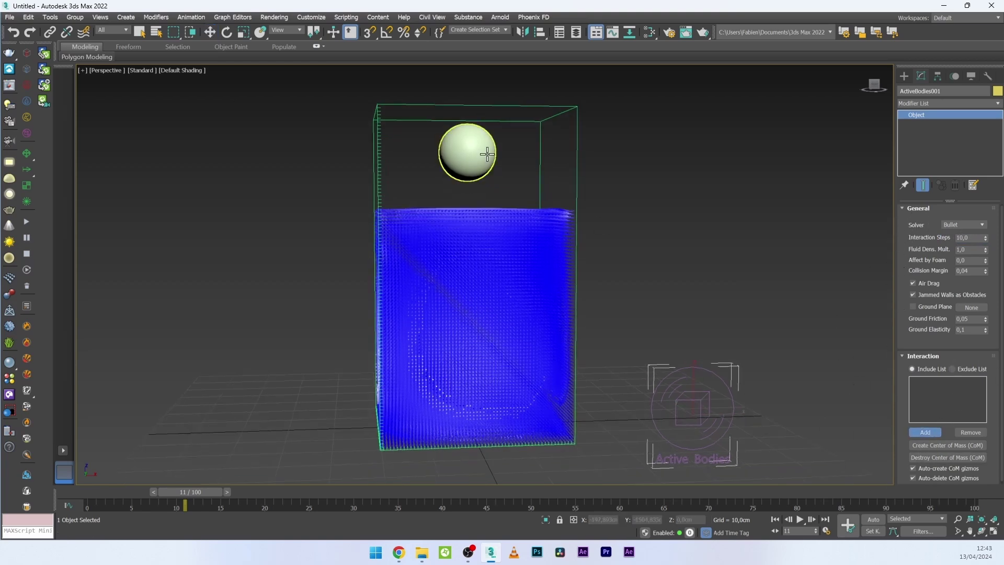
pyautogui.click(515, 160)
pyautogui.click(515, 156)
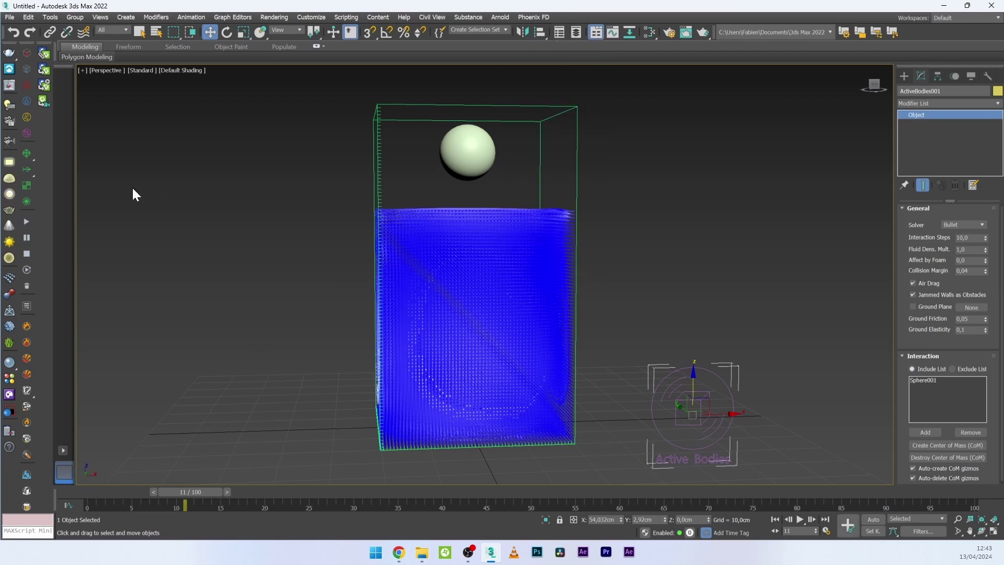
# Step: Run a test simulation to frame 32, stop it, and clear the selection
pyautogui.click(27, 221)
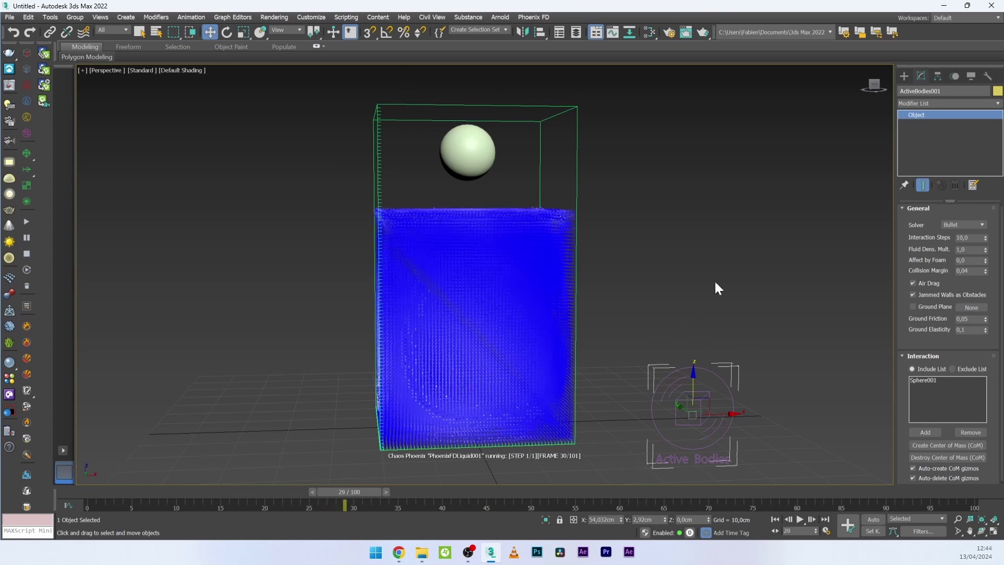
pyautogui.click(26, 254)
pyautogui.click(528, 164)
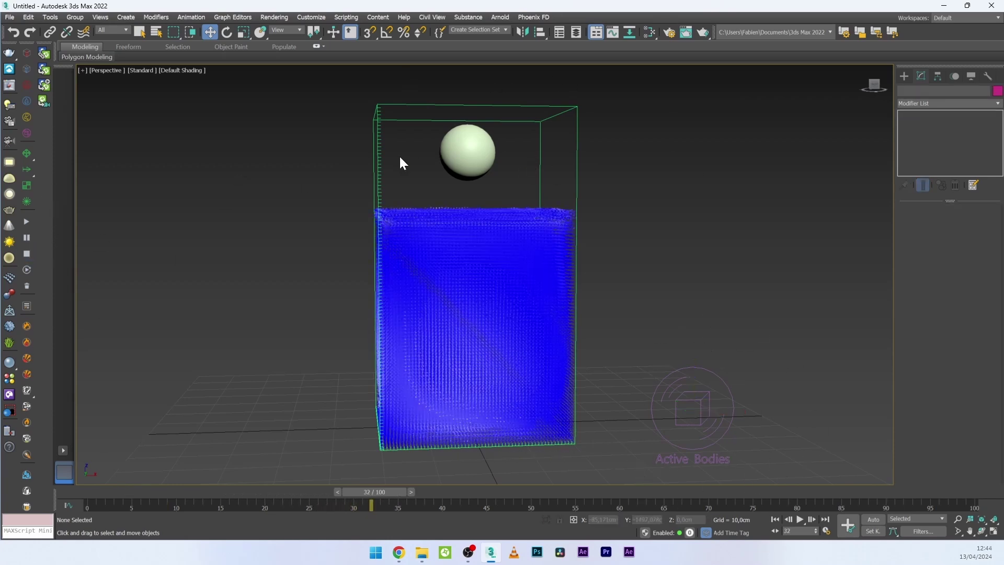
# Step: Select PhoenixFDLiquid001 and bring up its Dynamics settings
pyautogui.click(375, 209)
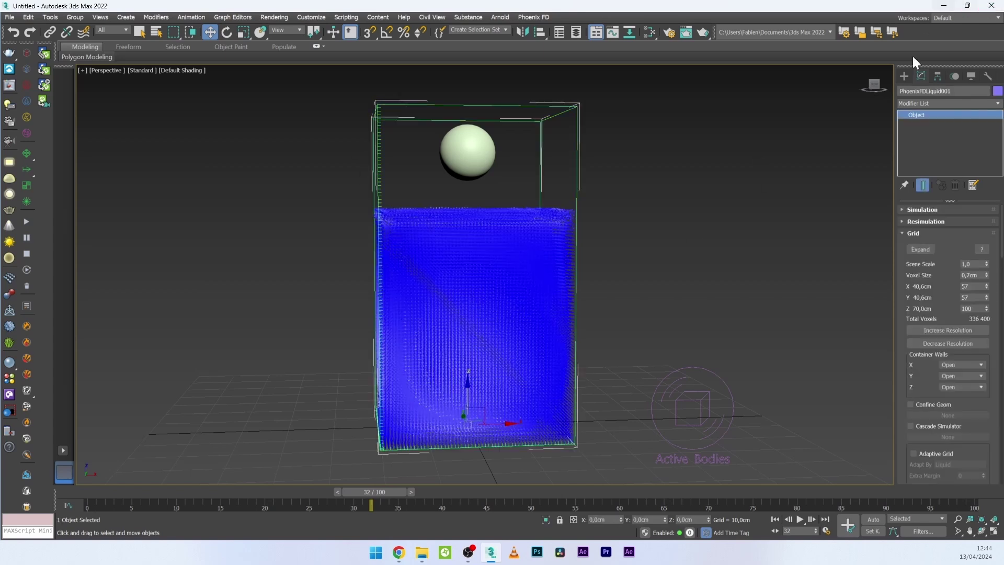
pyautogui.click(914, 234)
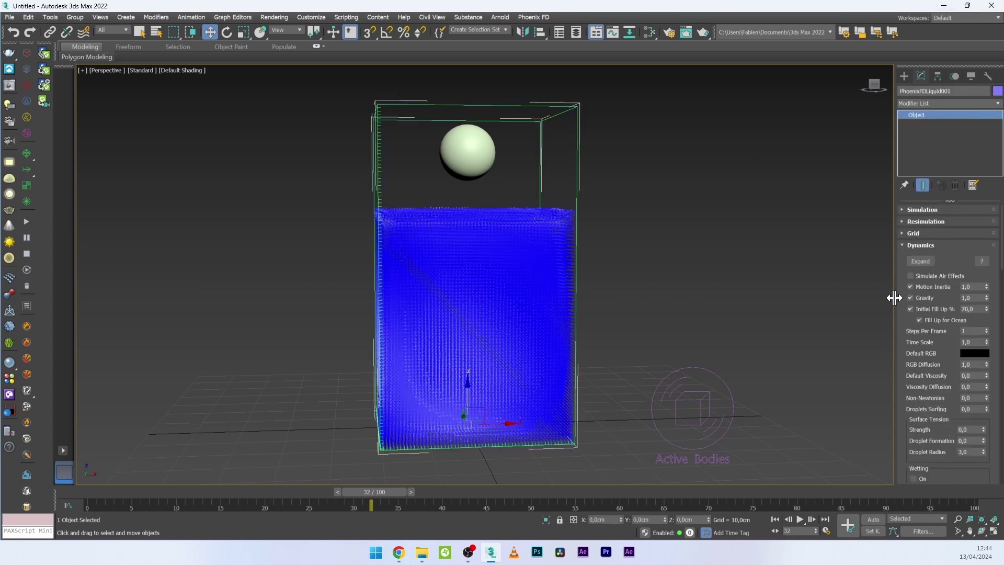
pyautogui.moveTo(911, 375); pyautogui.dragTo(910, 241)
pyautogui.moveTo(910, 354); pyautogui.dragTo(892, 298)
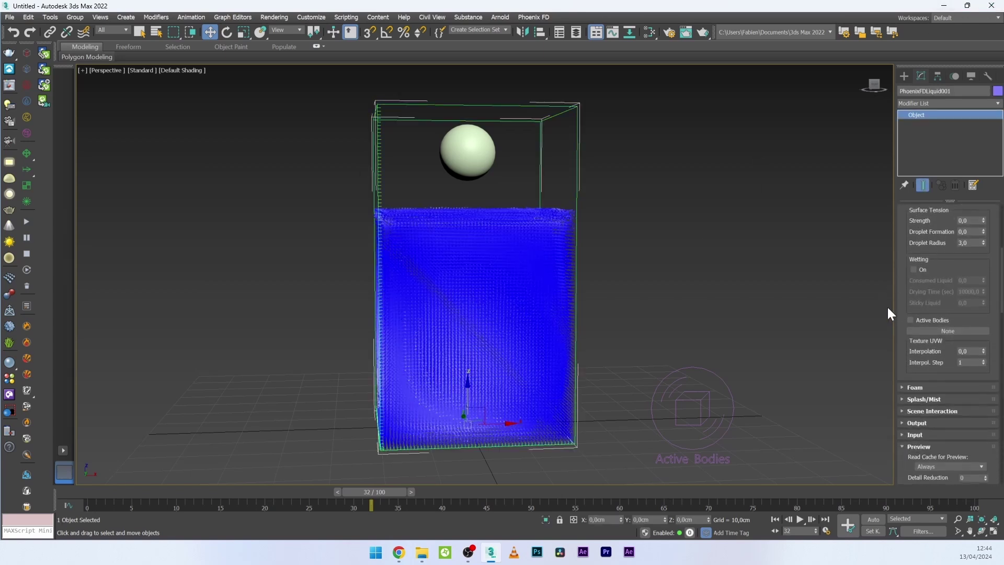
# Step: Enable Active Bodies linked to ActiveBodies001 and restart the liquid simulation
pyautogui.click(912, 320)
pyautogui.click(927, 331)
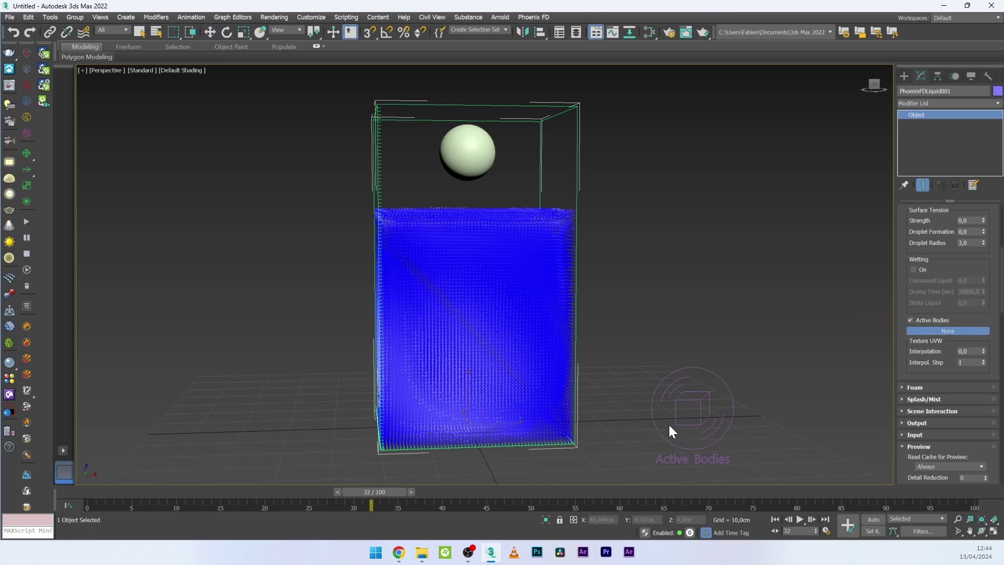
pyautogui.click(689, 453)
pyautogui.moveTo(617, 403); pyautogui.dragTo(662, 366, button='middle')
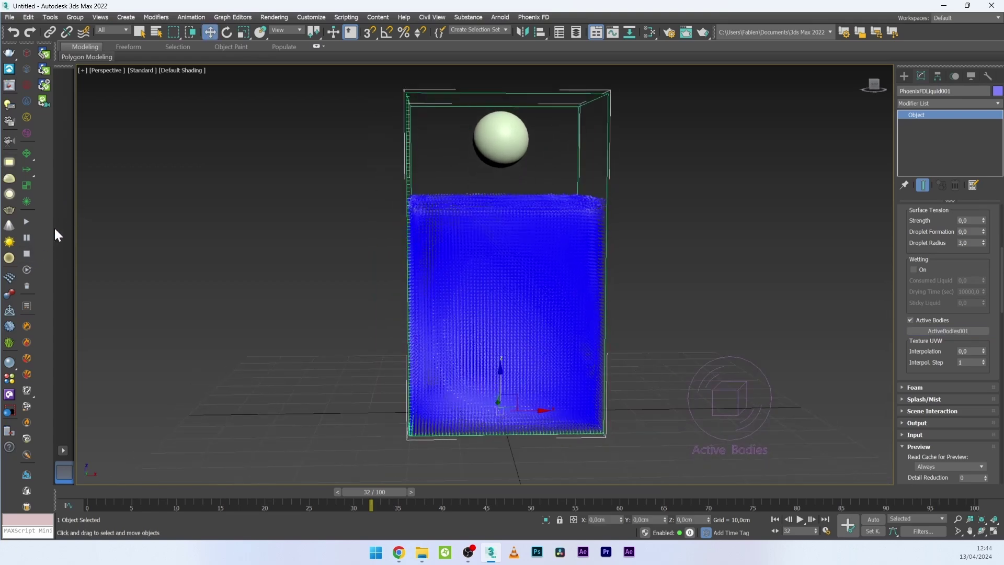
pyautogui.click(27, 221)
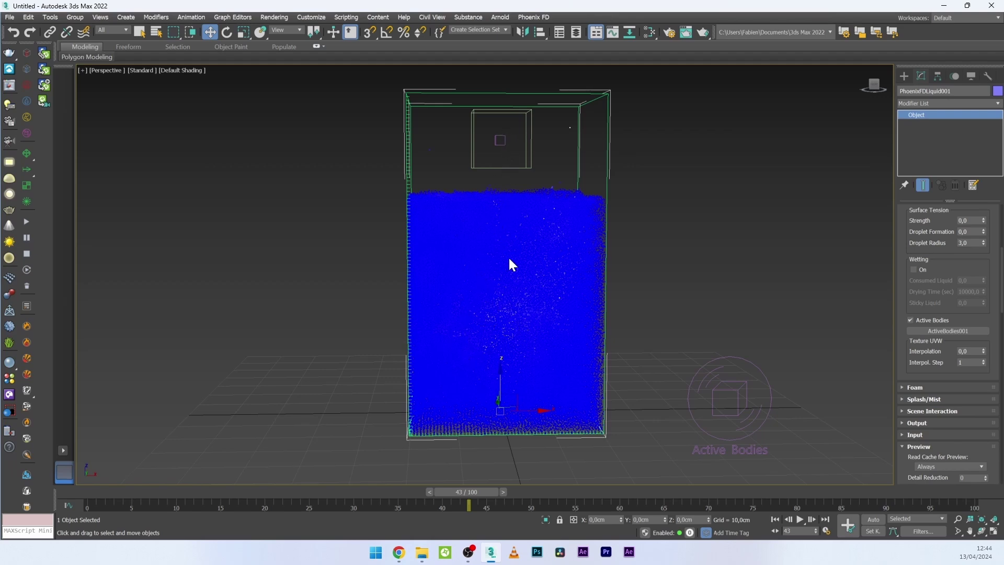
# Step: Scrub the cached splash back to frame 14 and scroll the modifier panel up to Dynamics
pyautogui.moveTo(184, 494); pyautogui.dragTo(211, 515)
pyautogui.press('w')
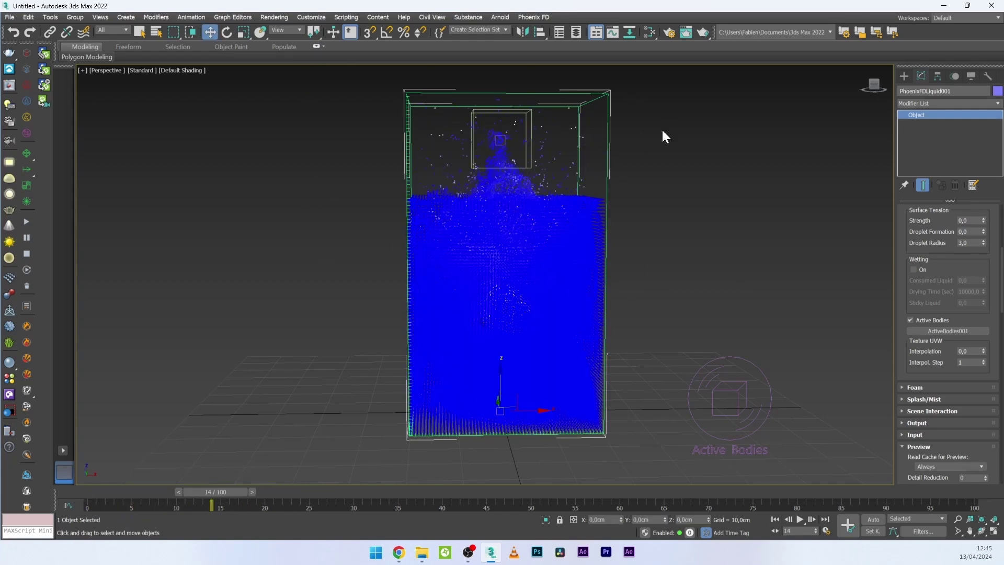
pyautogui.scroll(-5, 1001, 297)
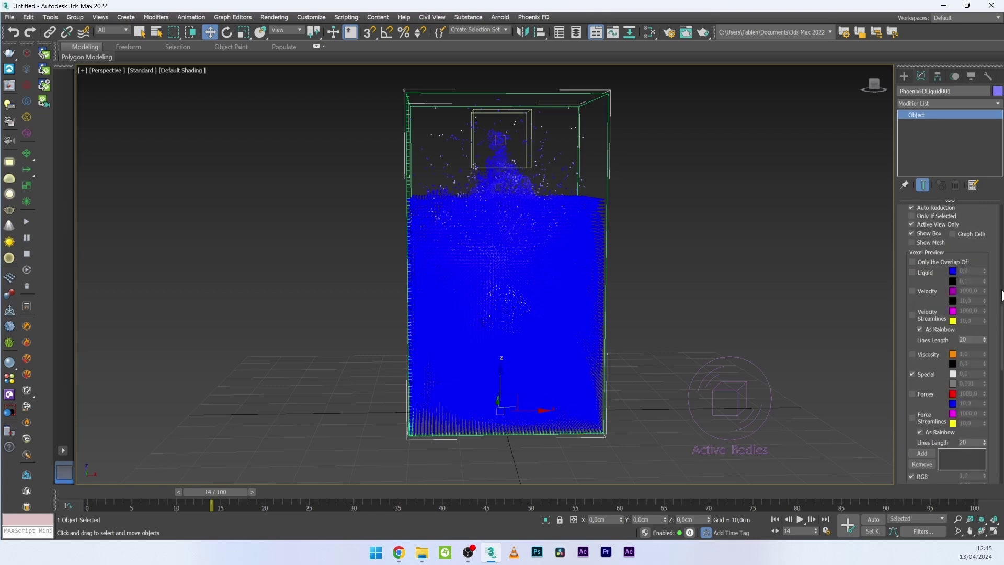
pyautogui.scroll(5, 996, 283)
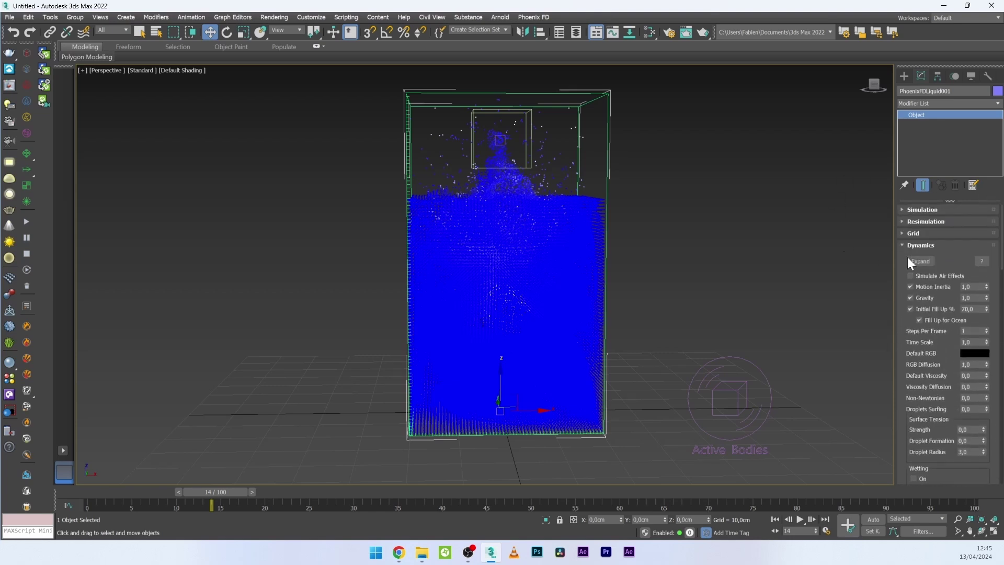
# Step: Set the liquid grid's Scene Scale to 5 and rerun the Phoenix simulation
pyautogui.click(914, 234)
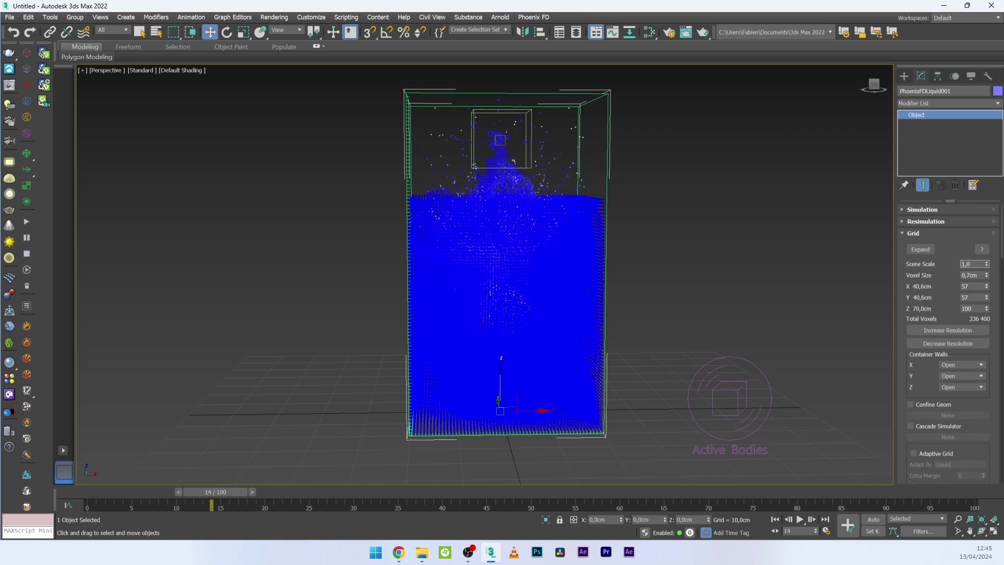
pyautogui.write('5')
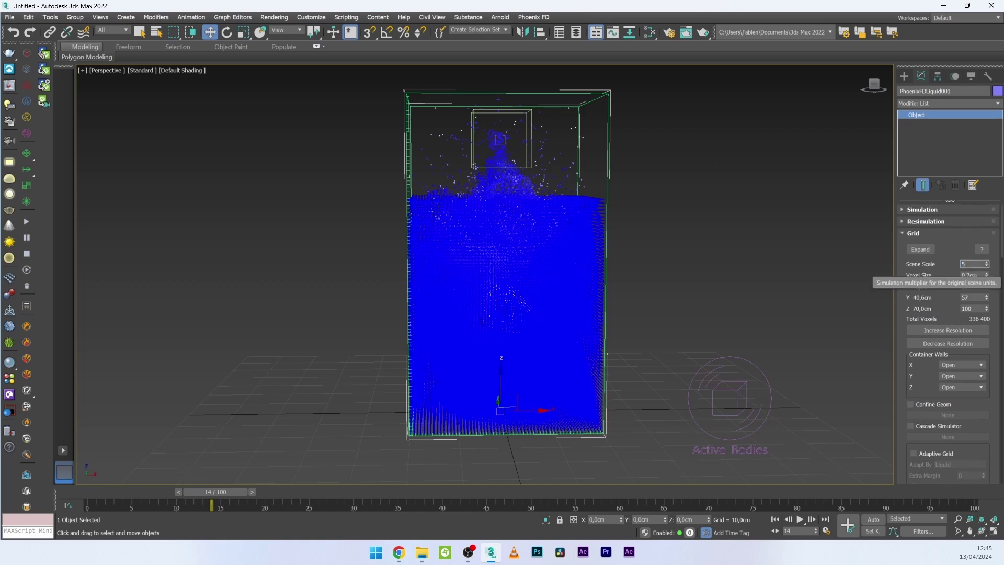
pyautogui.press('Return')
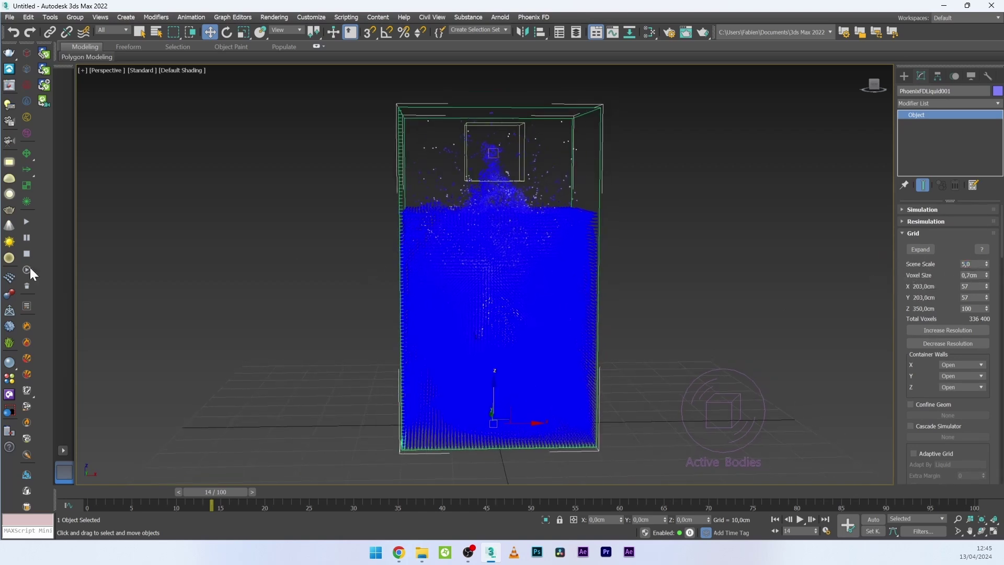
pyautogui.click(26, 221)
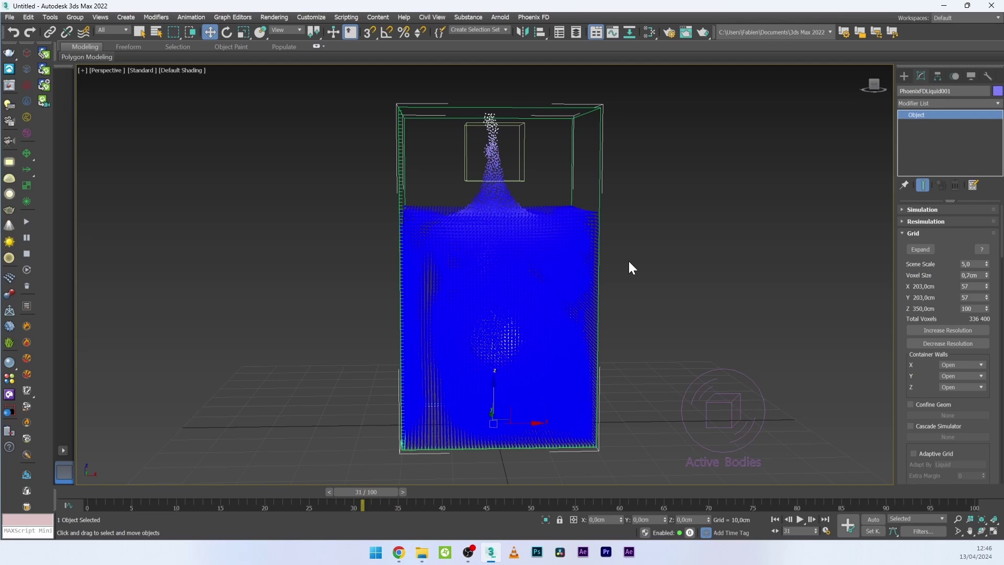
# Step: Enable Show Mesh in the liquid's Preview rollout and switch the viewport to wireframe
pyautogui.scroll(-1, 998, 238)
pyautogui.moveTo(999, 238); pyautogui.dragTo(998, 407)
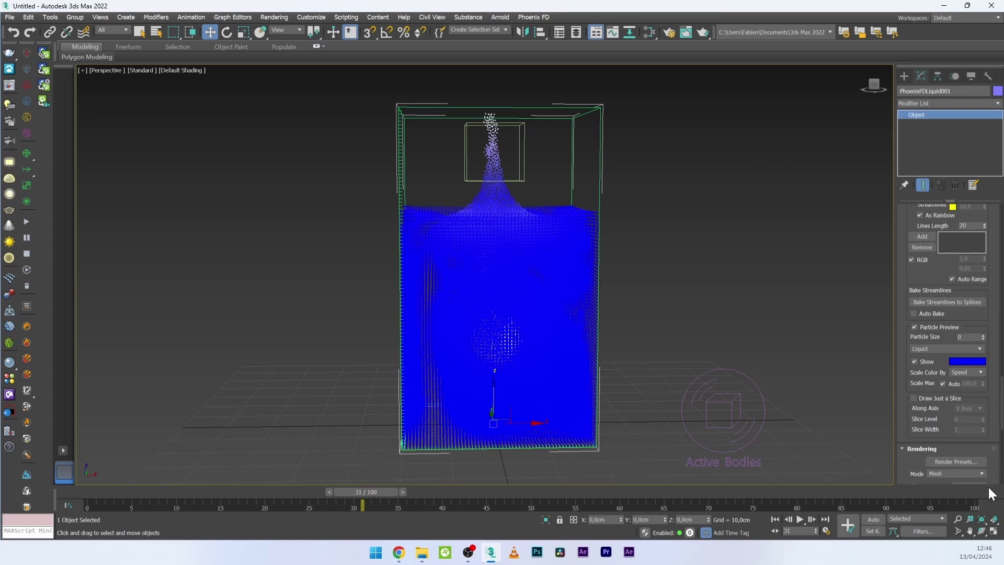
pyautogui.moveTo(998, 420); pyautogui.dragTo(998, 456)
pyautogui.scroll(-10, 996, 451)
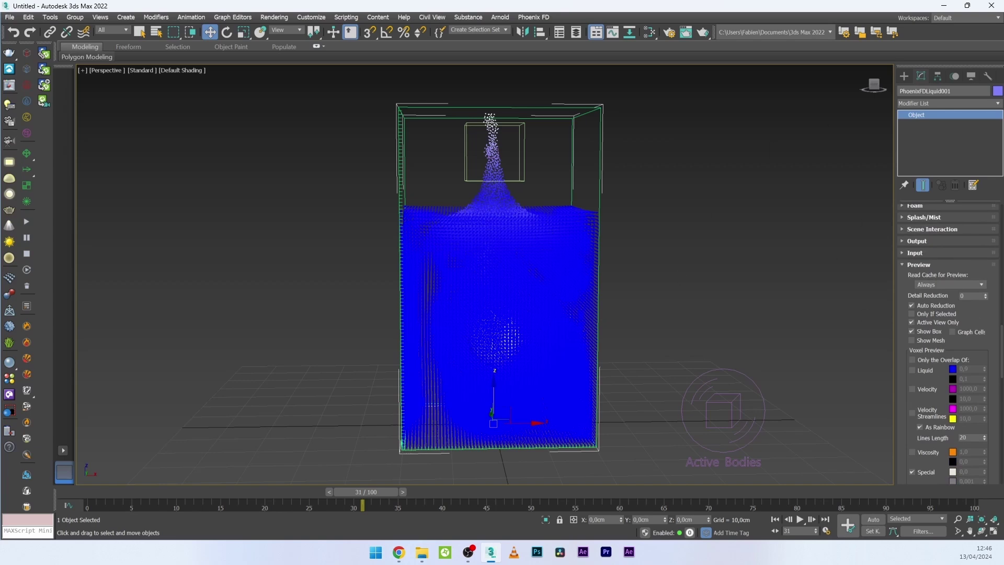
pyautogui.click(922, 342)
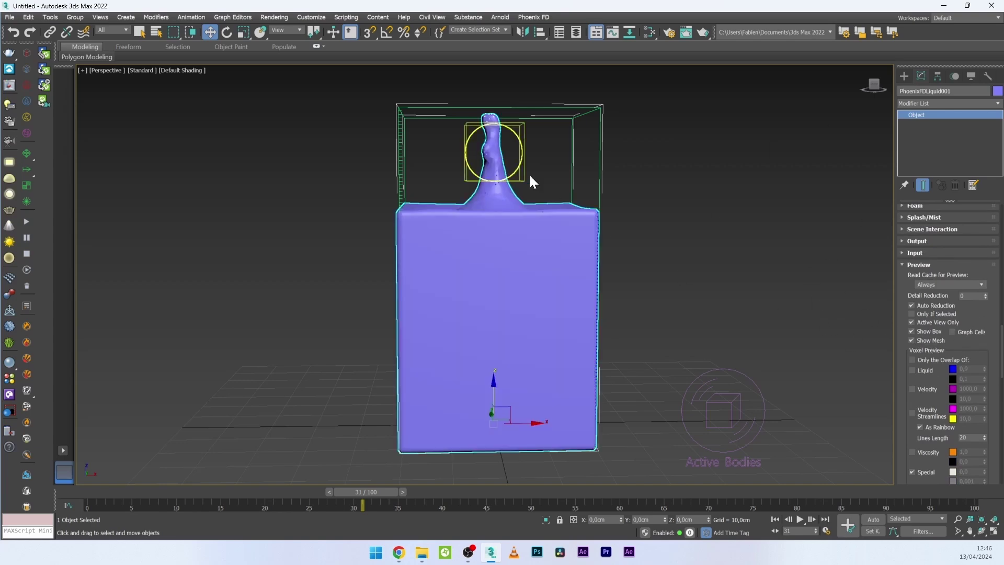
pyautogui.click(591, 167)
pyautogui.press('F3')
# Step: Scrub through the simulated frames to review the meshed splash column
pyautogui.click(530, 235)
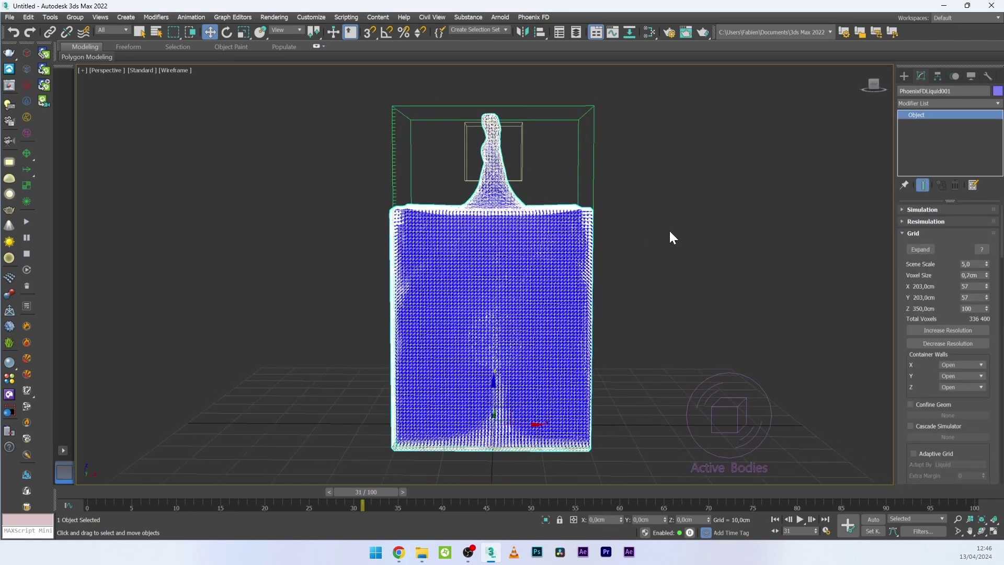
pyautogui.click(634, 282)
pyautogui.scroll(3, 635, 282)
pyautogui.scroll(-3, 634, 283)
pyautogui.moveTo(363, 506); pyautogui.dragTo(381, 486)
pyautogui.press('w')
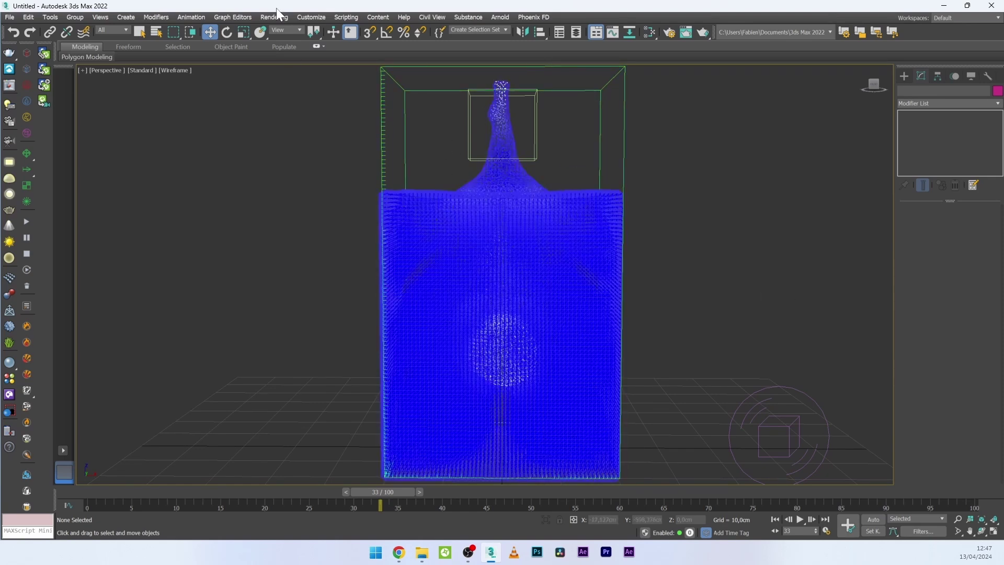
# Step: Open the Layer Explorer and inspect ActiveBodies001, PhoenixFDLiquid001, Sphere001 and its CenterOfMass
pyautogui.click(570, 37)
pyautogui.click(90, 107)
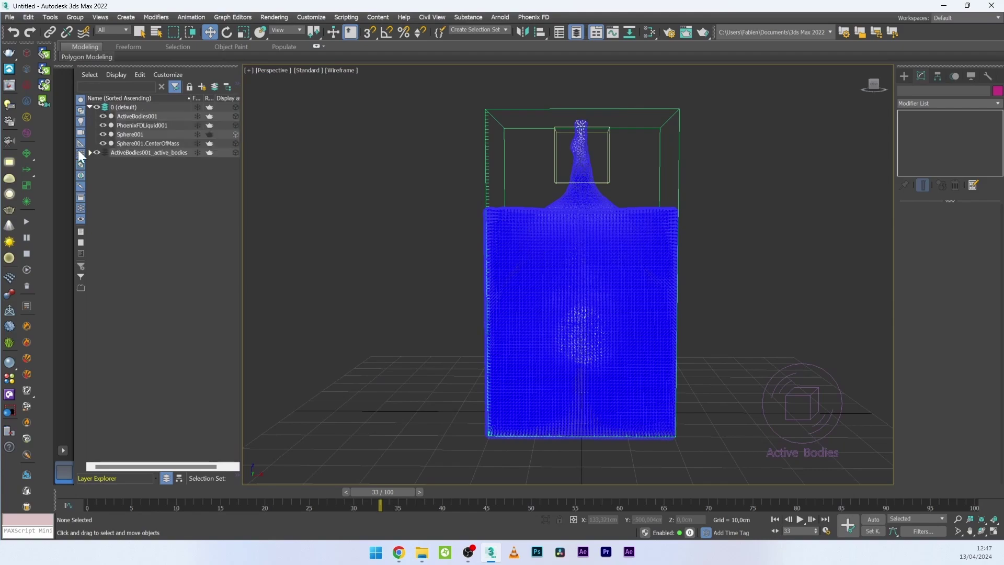
pyautogui.click(154, 114)
pyautogui.click(150, 127)
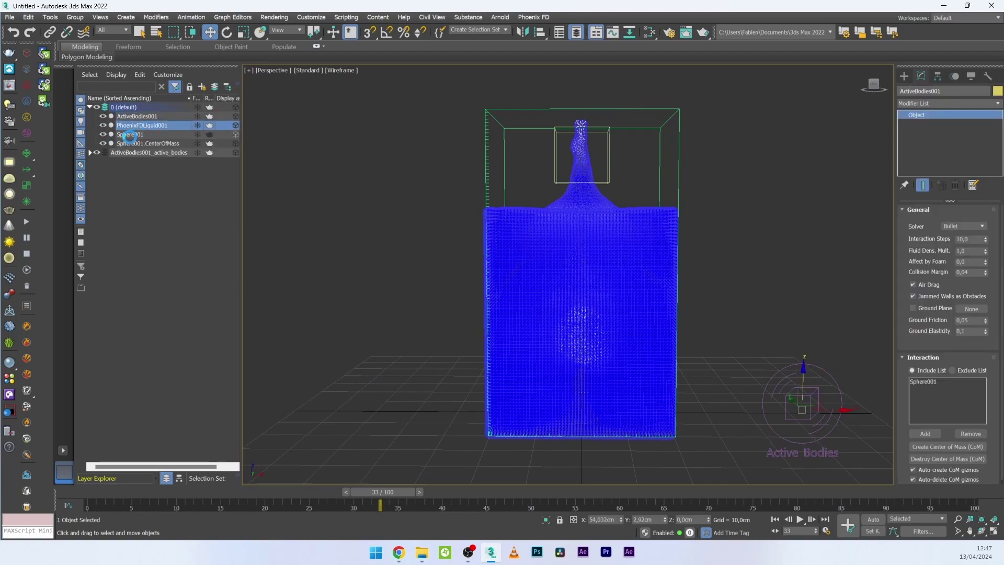
pyautogui.click(126, 134)
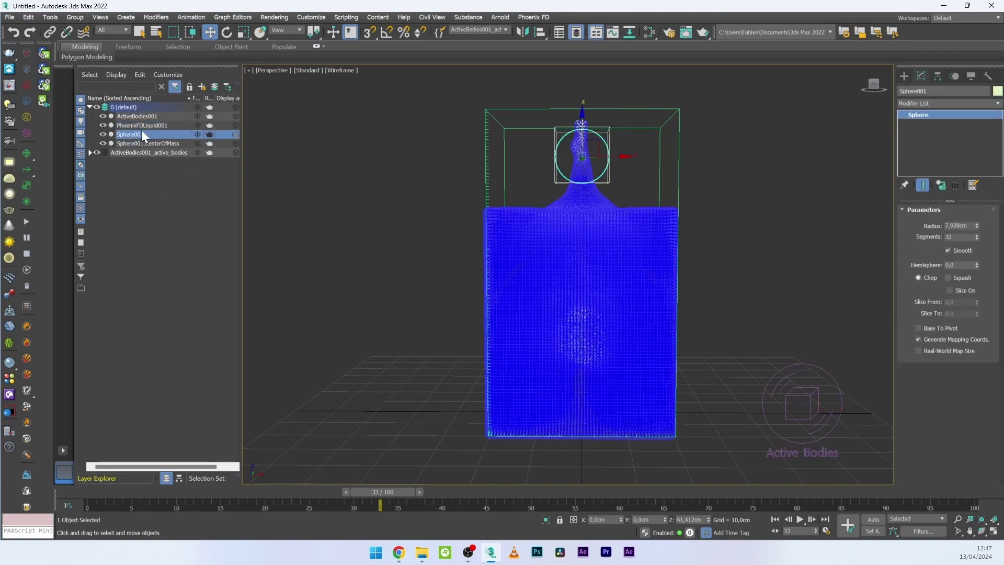
pyautogui.click(140, 144)
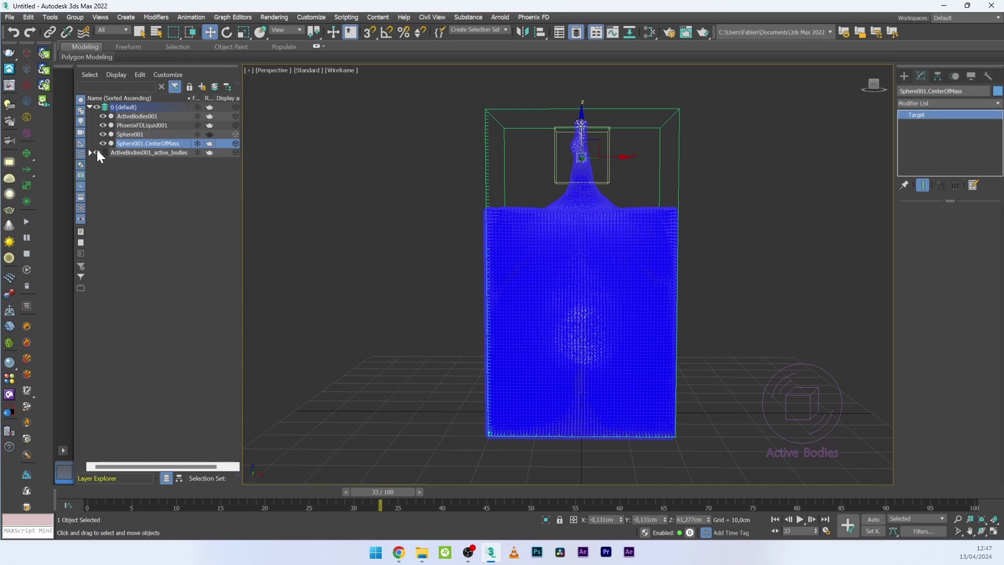
pyautogui.click(137, 134)
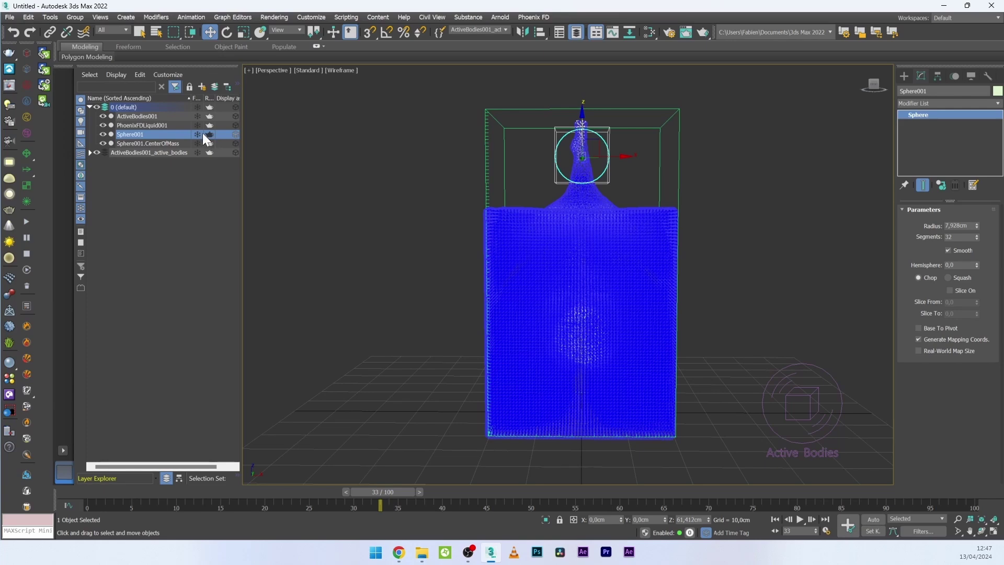
# Step: Expand the ActiveBodies001_active_bodies layer to find Sphere001_phx_clone, then rewind to frame 0
pyautogui.click(90, 153)
pyautogui.click(145, 162)
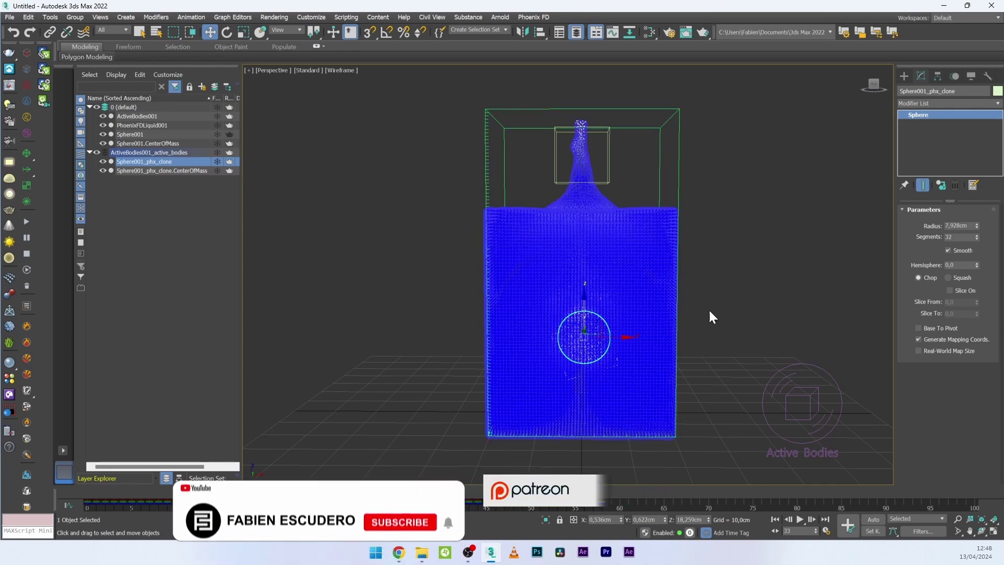
pyautogui.click(336, 201)
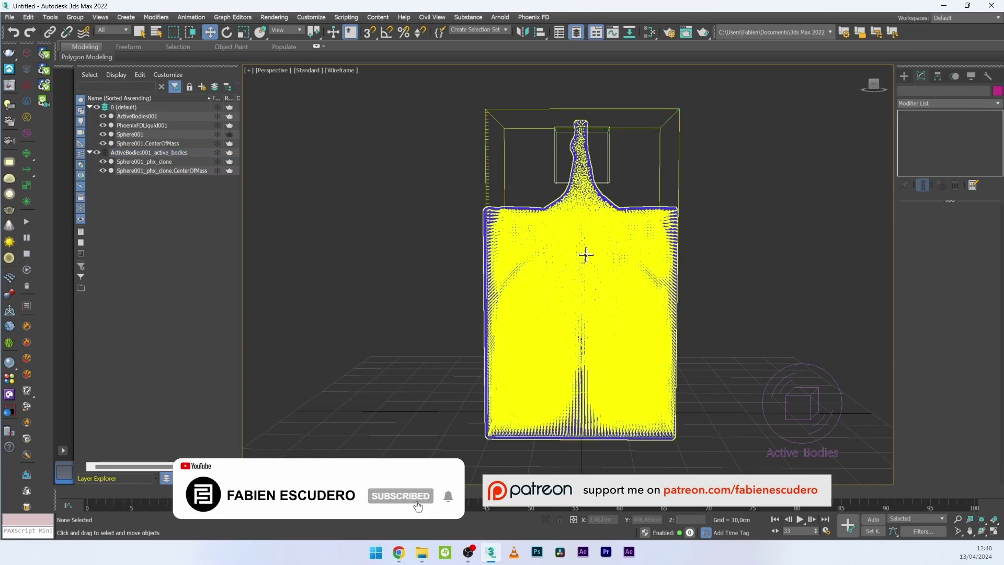
pyautogui.moveTo(380, 492); pyautogui.dragTo(87, 502)
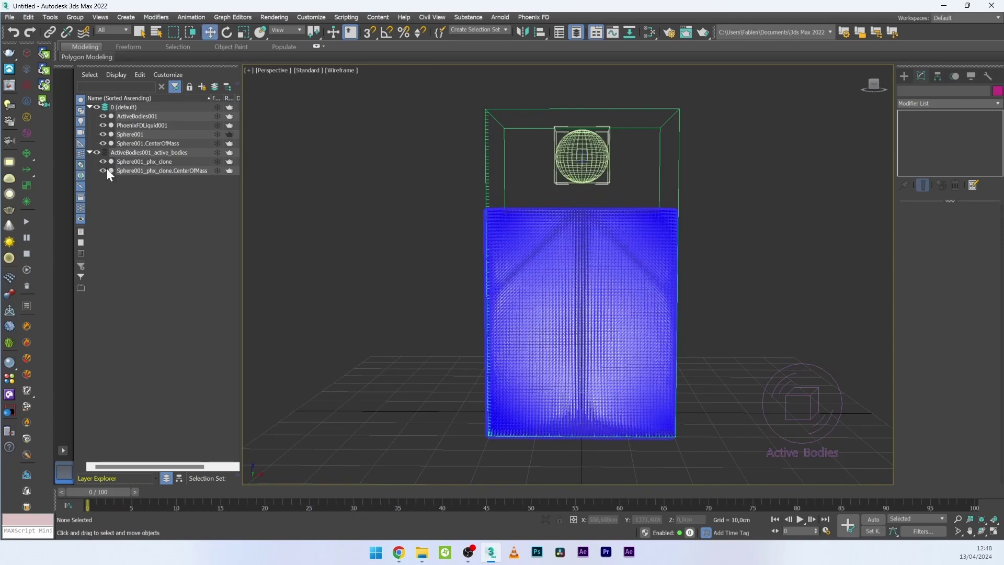
pyautogui.click(131, 134)
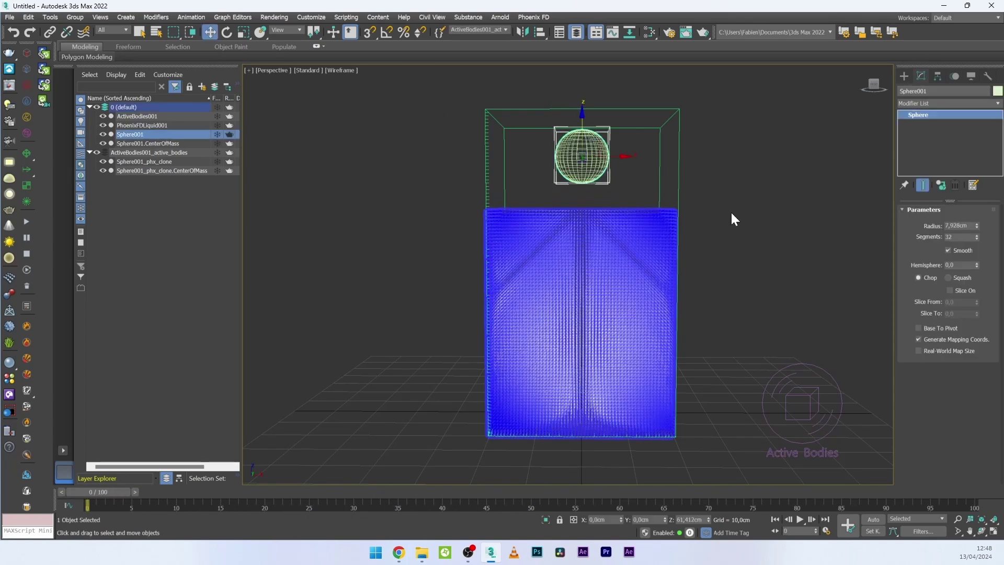
# Step: Open Sphere001's Chaos Phoenix Properties and browse the density presets without choosing one
pyautogui.rightClick(583, 138)
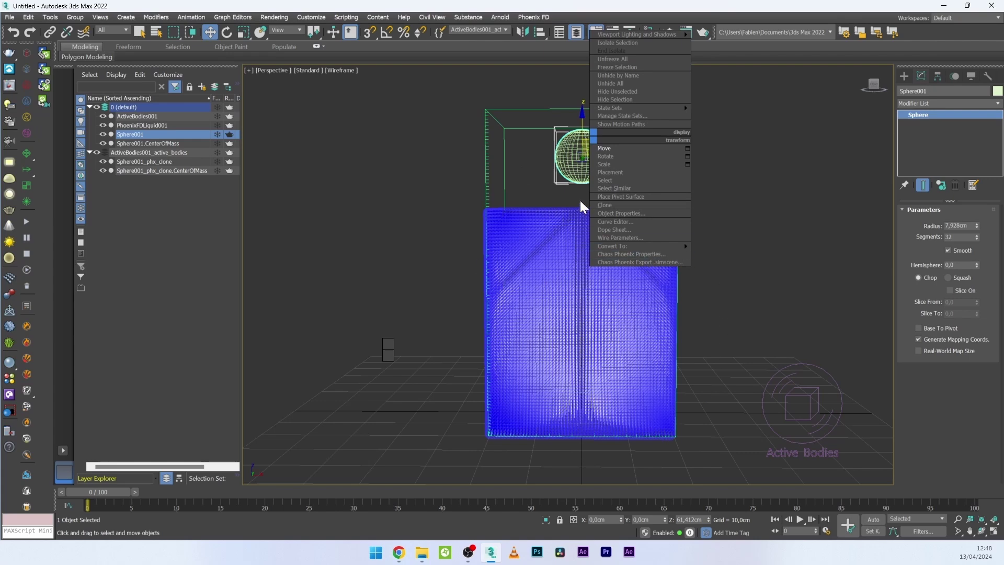
pyautogui.click(607, 254)
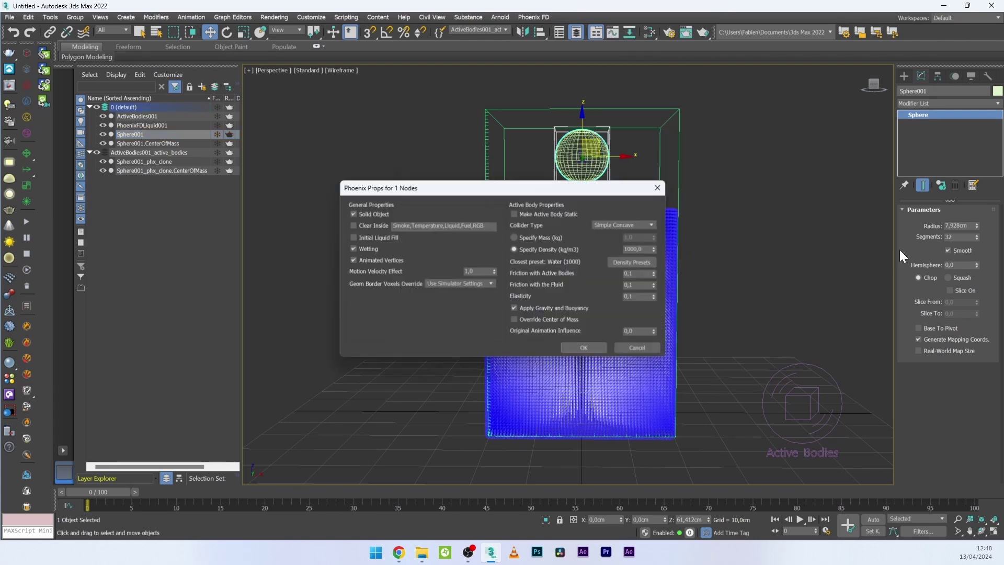
pyautogui.moveTo(519, 189); pyautogui.dragTo(302, 153)
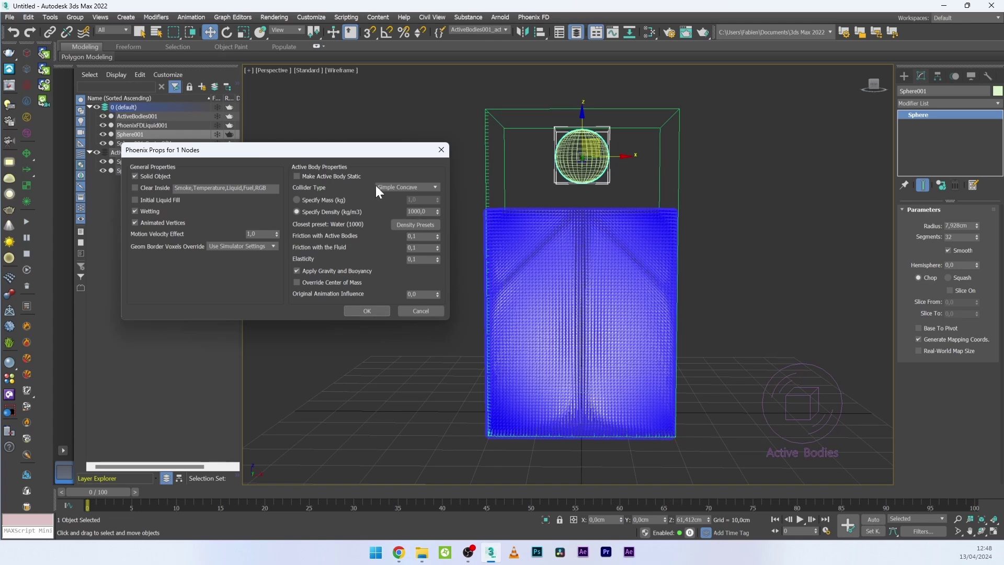
pyautogui.click(415, 224)
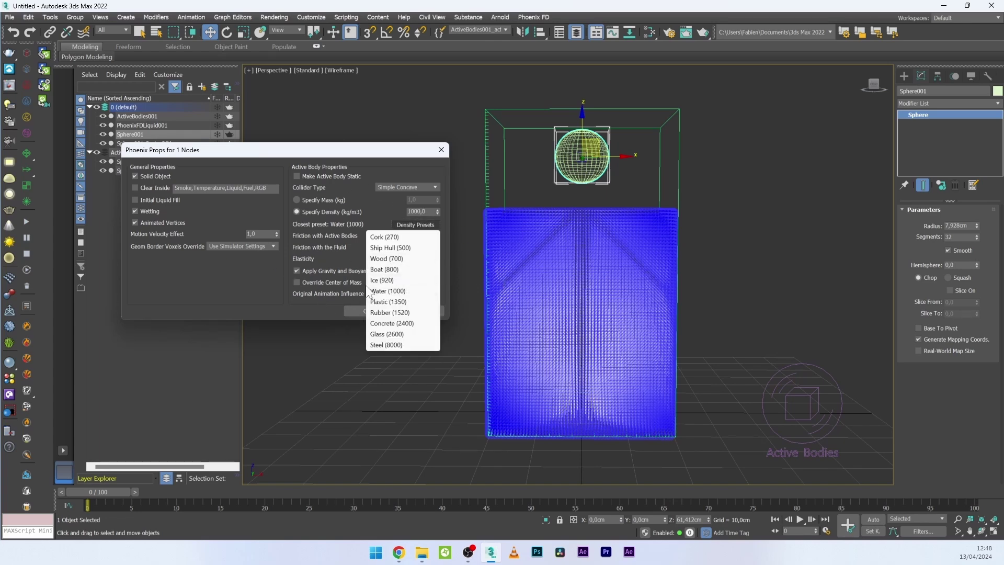
pyautogui.click(327, 159)
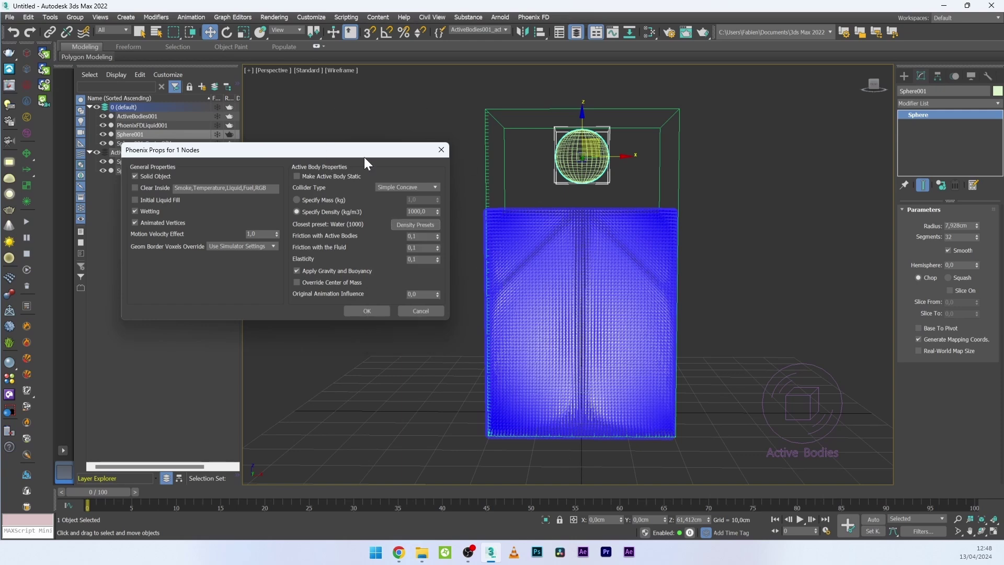
pyautogui.click(417, 211)
pyautogui.click(420, 225)
pyautogui.click(335, 277)
# Step: Set the sphere's density to 2000, apply it, and scrub the rerun to frame 14
pyautogui.click(417, 211)
pyautogui.write('2')
pyautogui.press('Return')
pyautogui.press('Return')
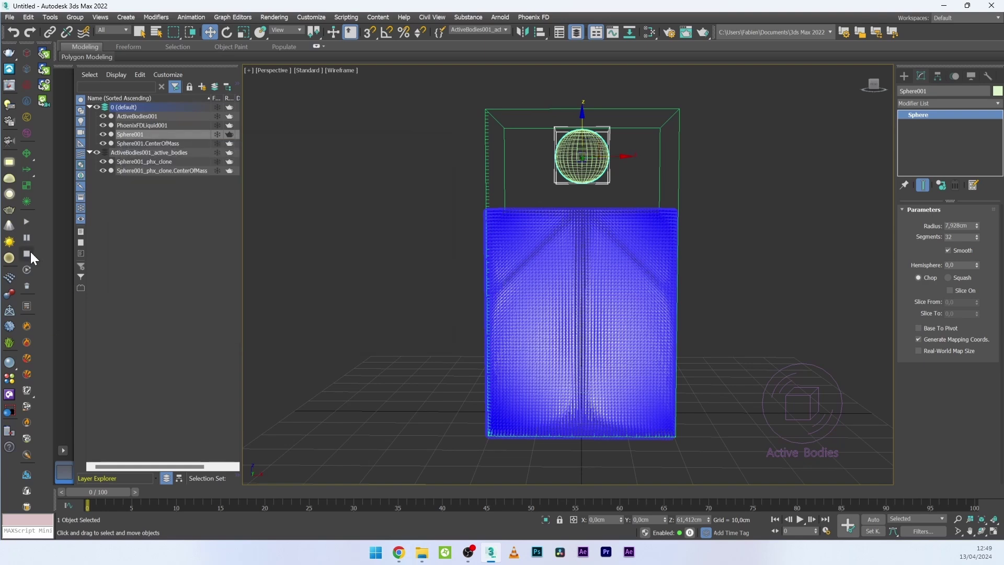
pyautogui.click(30, 220)
pyautogui.moveTo(109, 494); pyautogui.dragTo(334, 505)
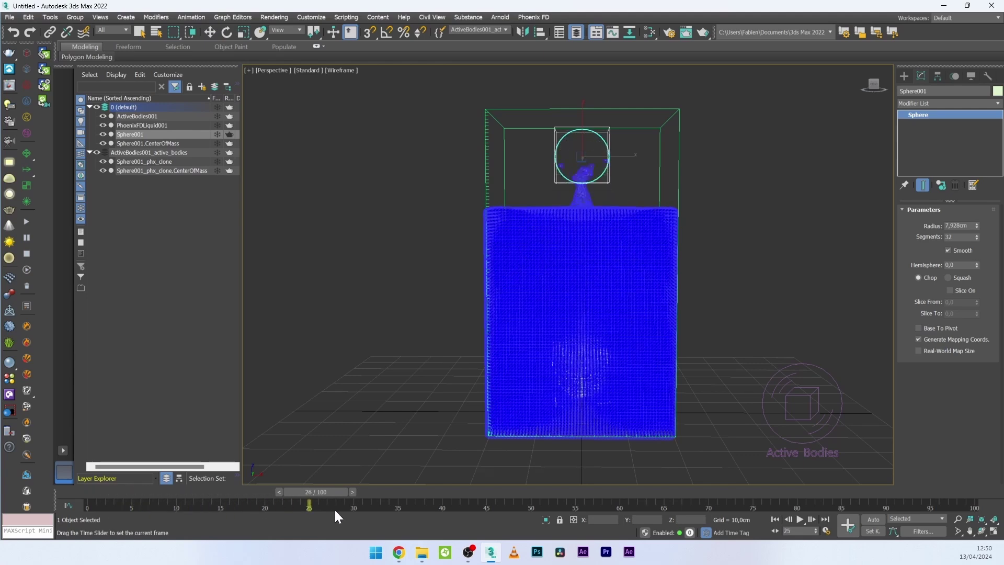
# Step: Set the sphere's density to 200 kg/m³ and rerun the simulation from frame 0
pyautogui.press('w')
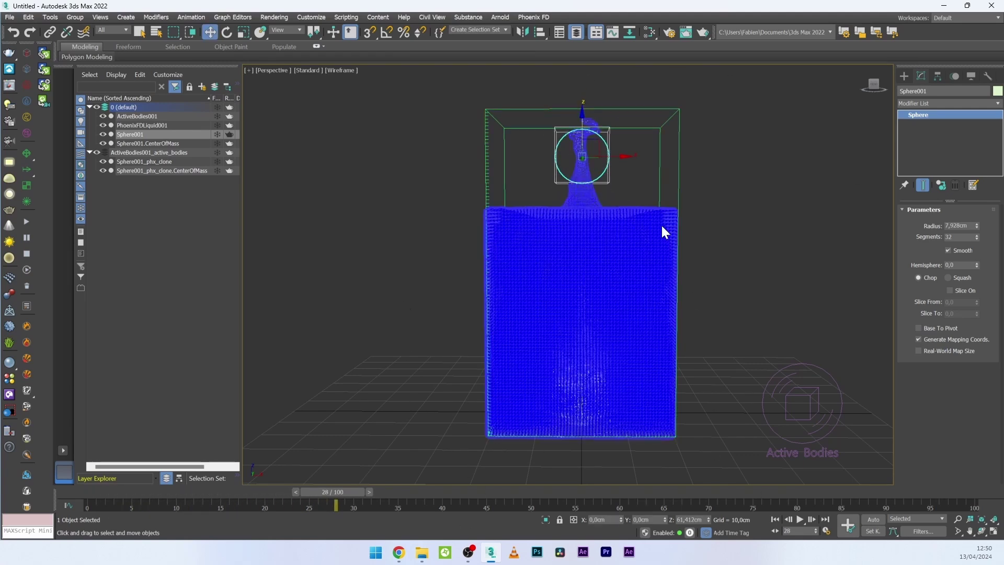
pyautogui.press('Home')
pyautogui.rightClick(610, 145)
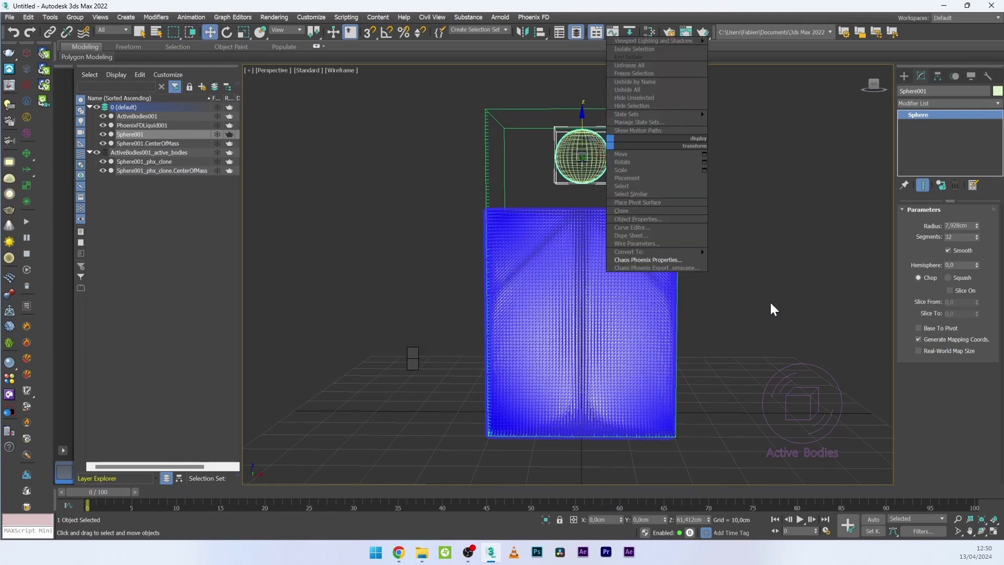
pyautogui.click(616, 260)
pyautogui.click(635, 249)
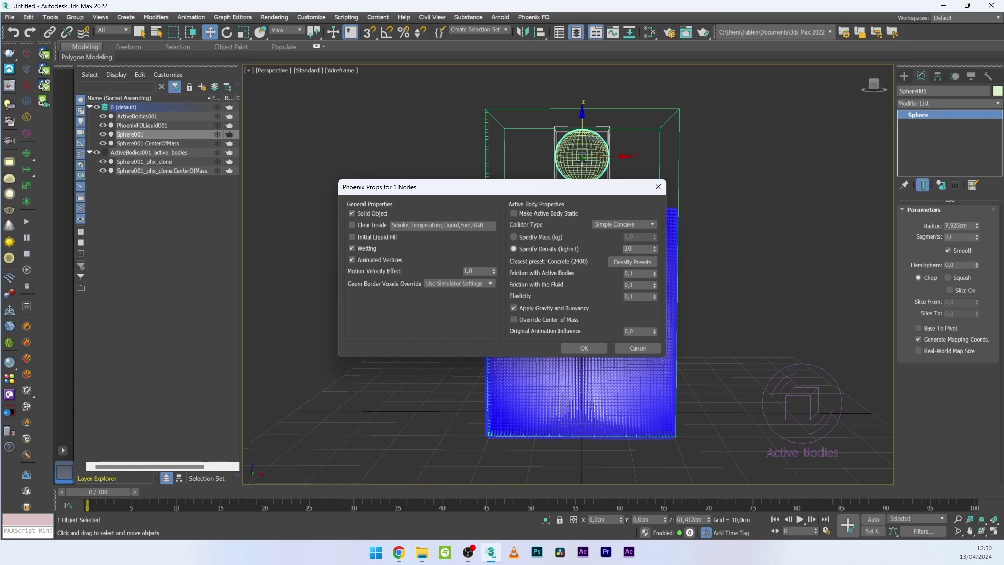
pyautogui.click(583, 348)
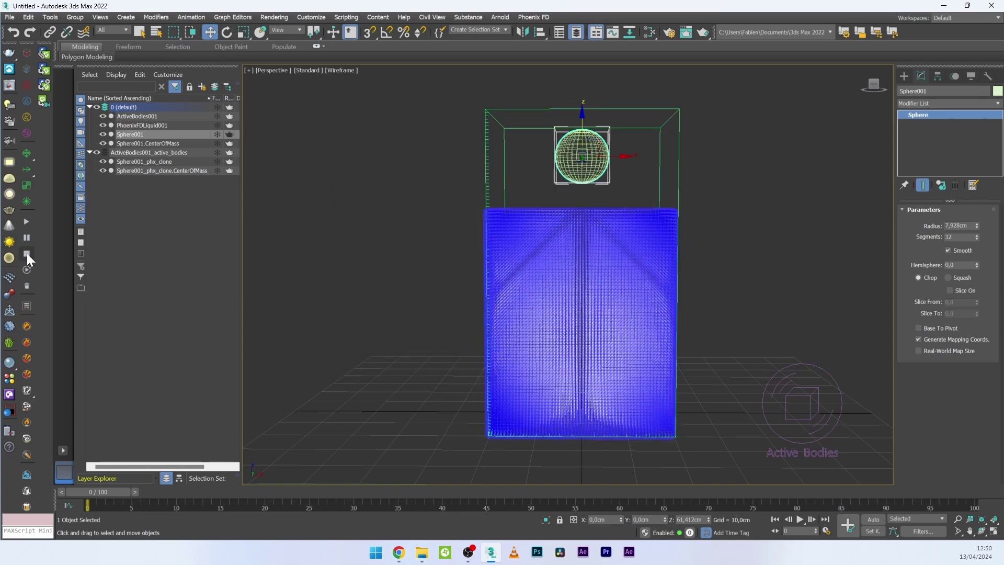
pyautogui.click(24, 222)
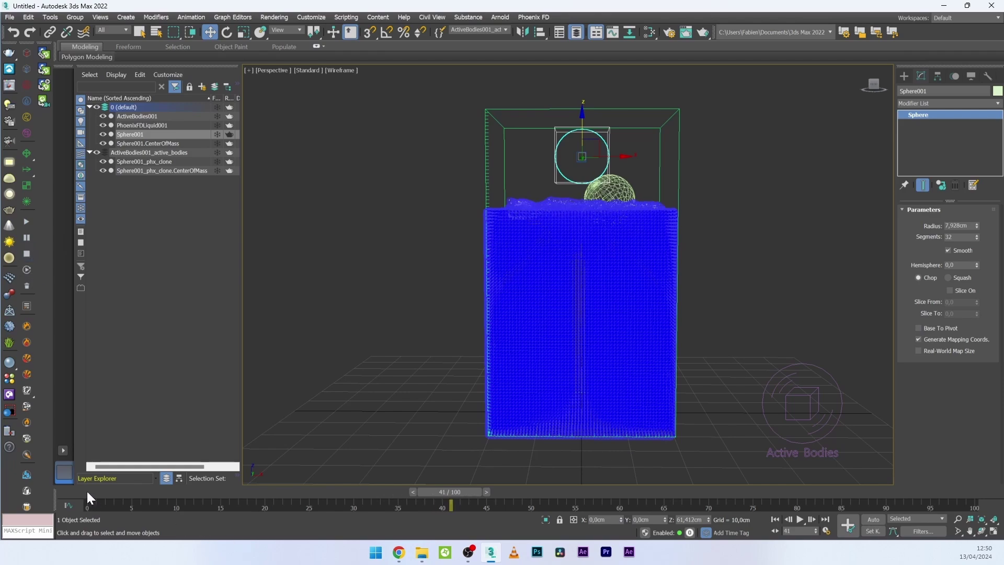
# Step: Review the floating sphere, rewind to frame 0, and set its density to 1000 kg/m³
pyautogui.moveTo(99, 491); pyautogui.dragTo(262, 492)
pyautogui.moveTo(266, 560); pyautogui.dragTo(89, 494)
pyautogui.rightClick(510, 219)
pyautogui.click(525, 238)
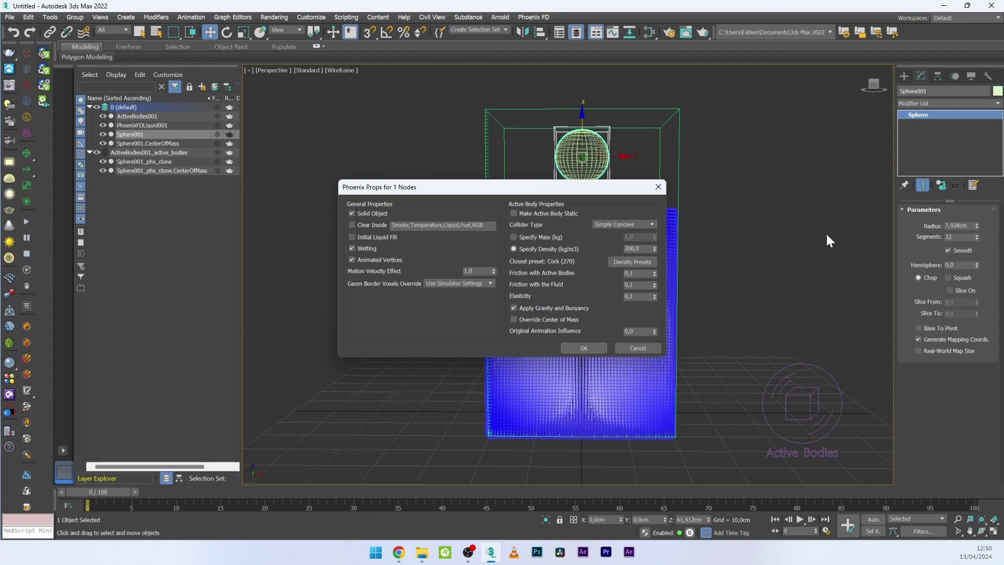
pyautogui.doubleClick(643, 248)
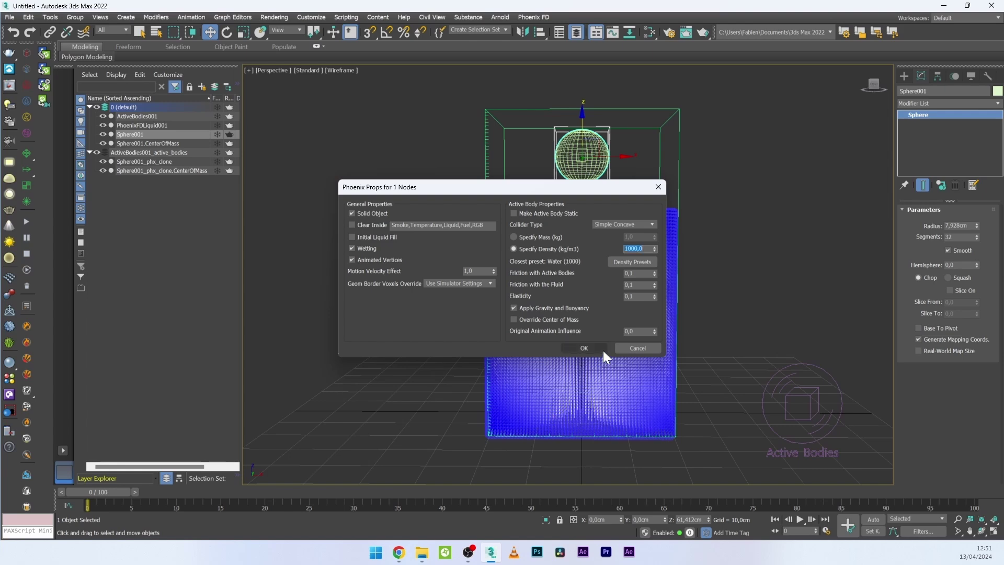
pyautogui.click(601, 349)
pyautogui.click(778, 451)
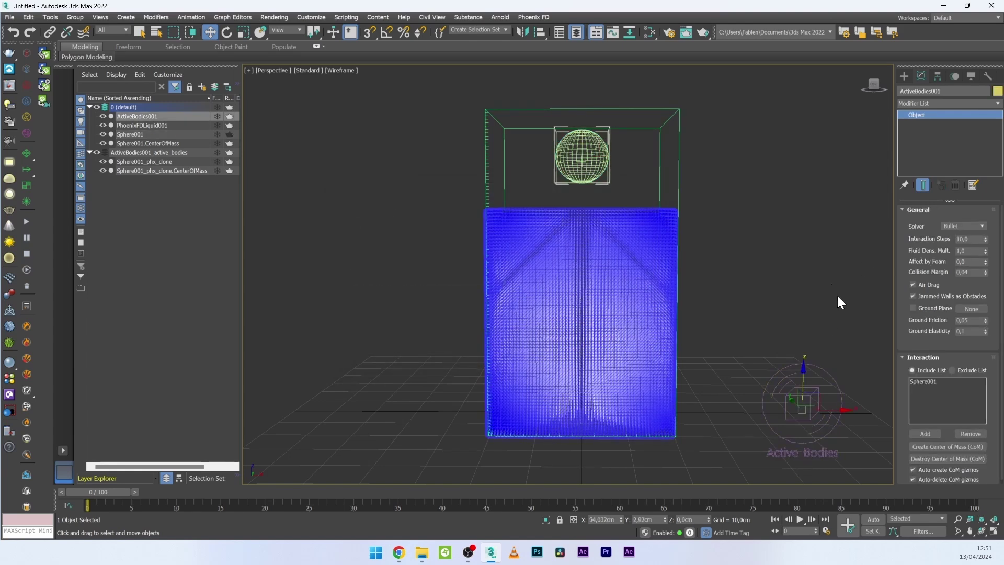
# Step: Set ActiveBodies001's Fluid Dens. Mult. to 2 and run the simulation with shaded liquid
pyautogui.doubleClick(964, 251)
pyautogui.click(24, 223)
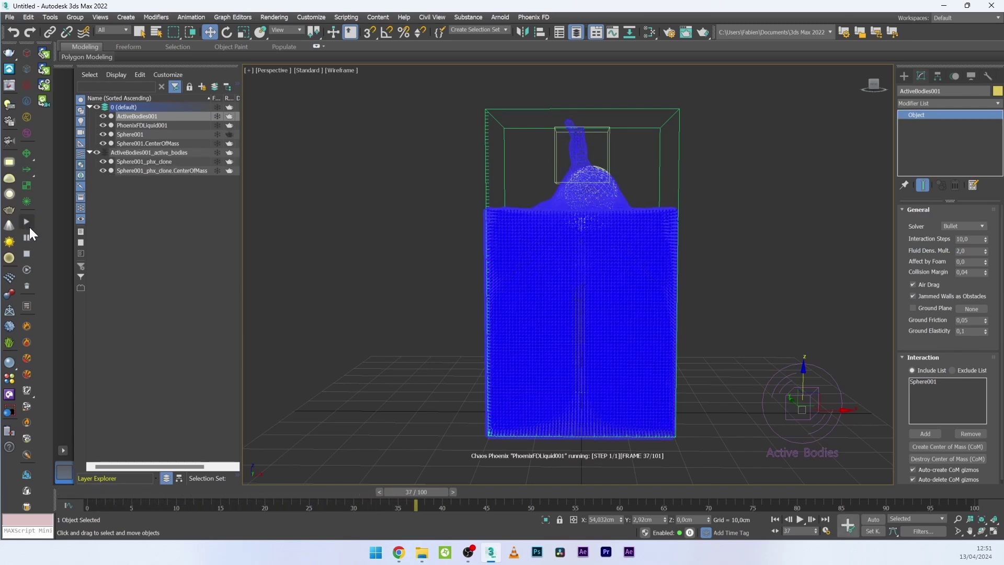
pyautogui.click(341, 70)
pyautogui.click(347, 80)
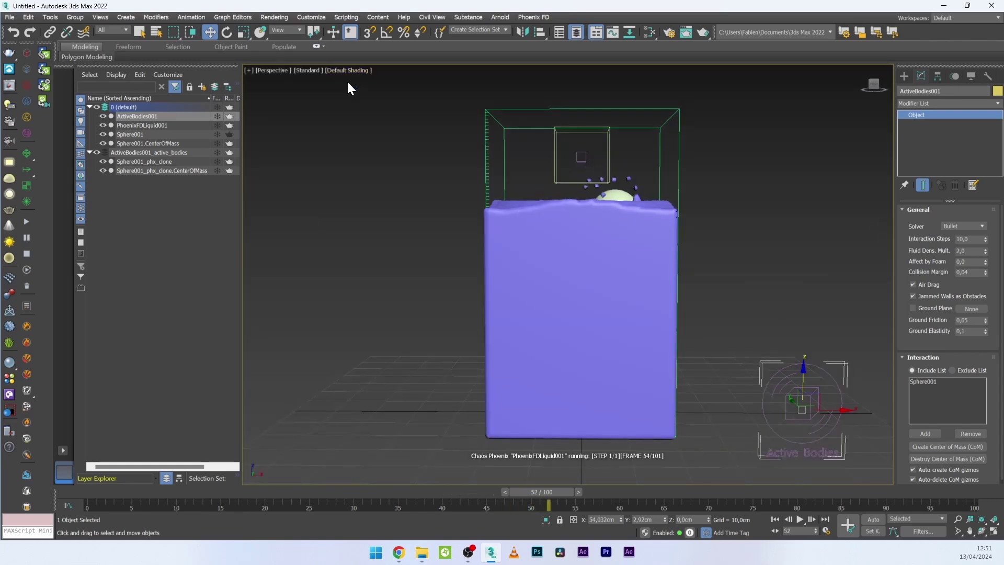
# Step: Toggle wireframe shading and replay the 100 cached frames from the start
pyautogui.press('F3')
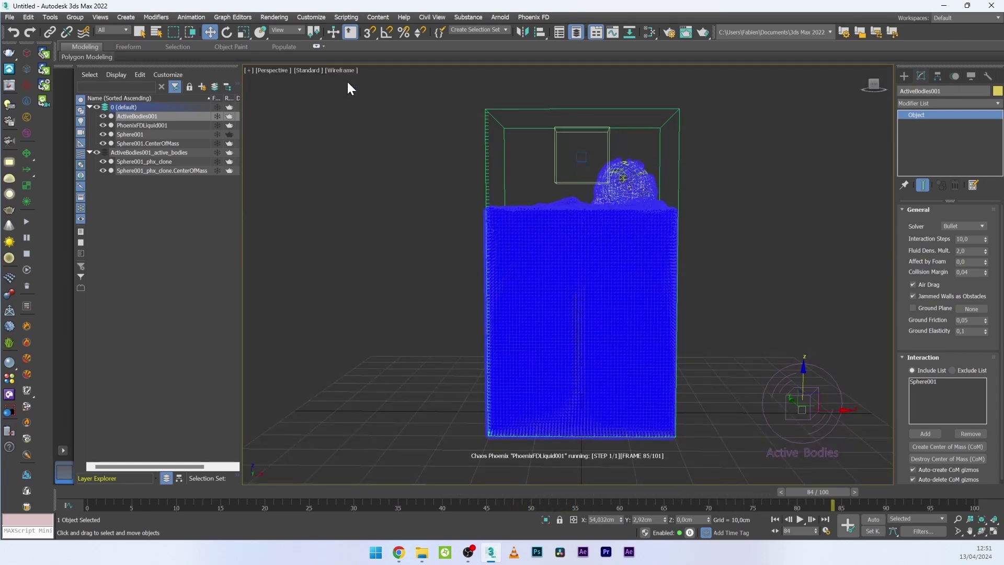
pyautogui.press('F3')
pyautogui.press('F3')
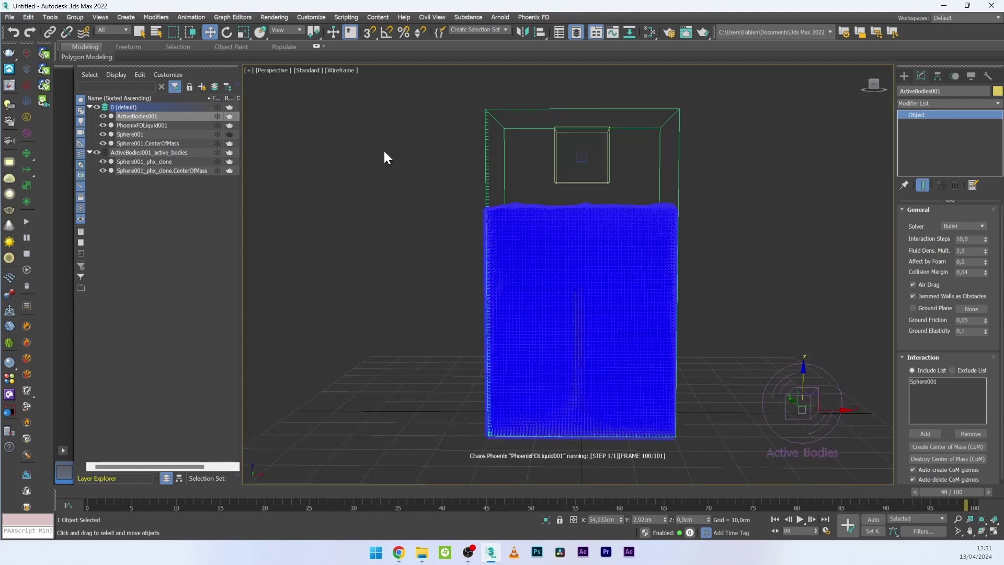
pyautogui.moveTo(99, 497); pyautogui.dragTo(535, 466)
pyautogui.press('w')
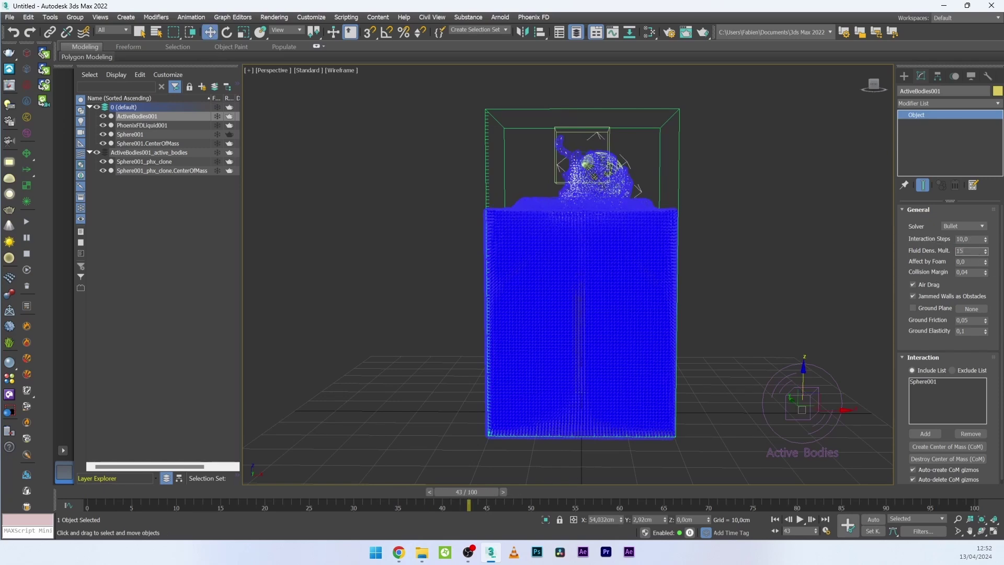
pyautogui.click(669, 178)
# Step: Give Sphere001 the Plastic density preset (1350 kg/m³) in its Chaos Phoenix Properties
pyautogui.click(138, 135)
pyautogui.rightClick(574, 152)
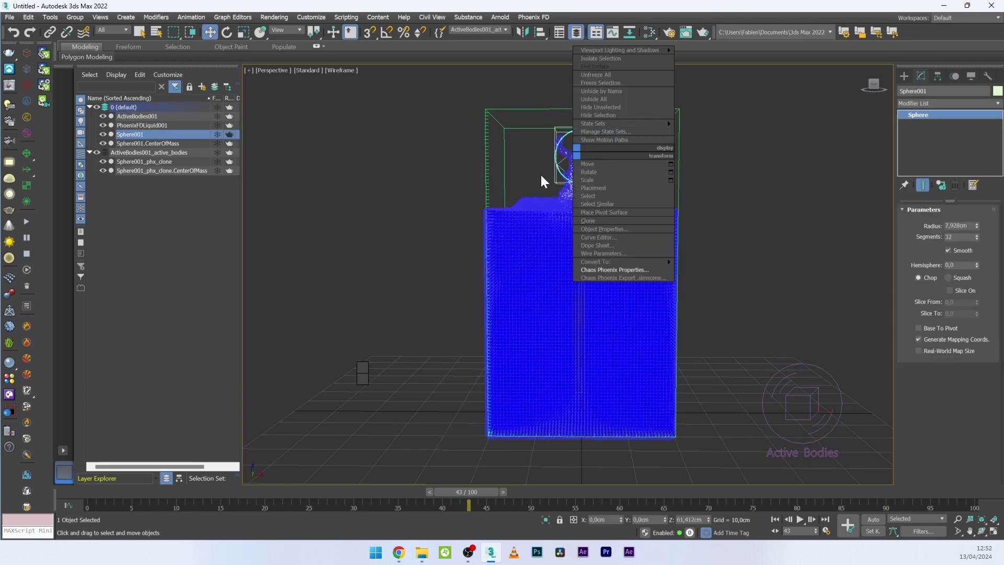
pyautogui.click(612, 269)
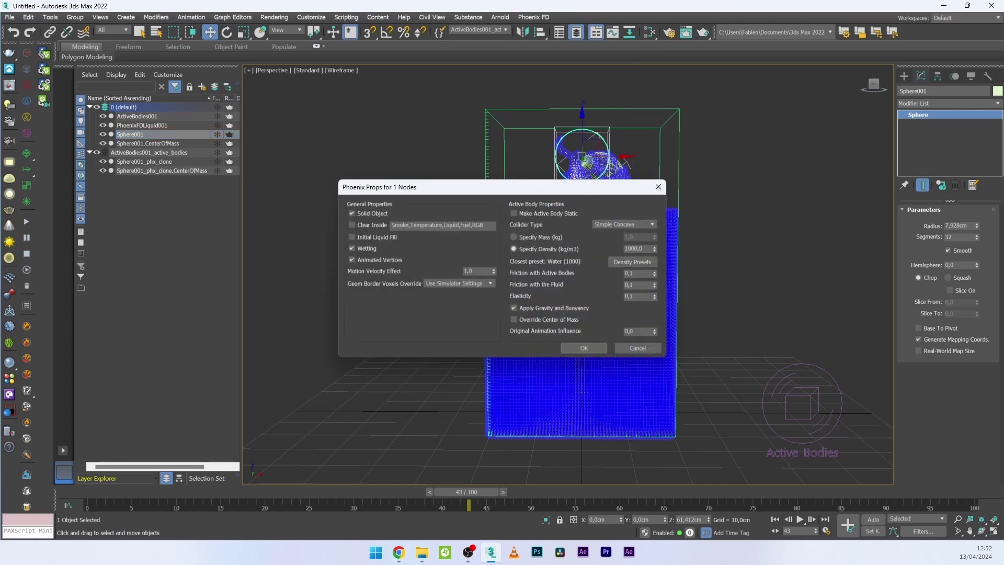
pyautogui.click(632, 261)
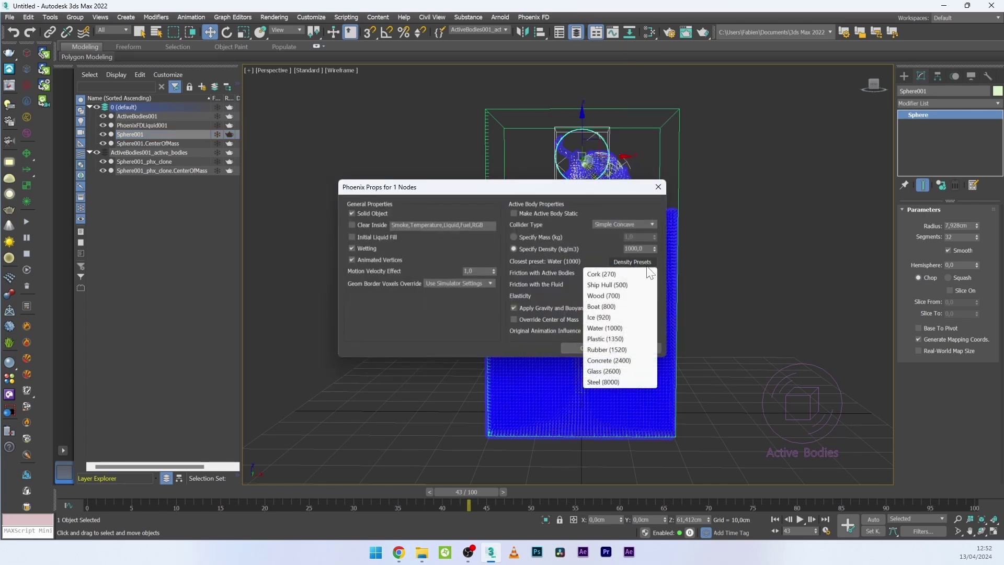
pyautogui.click(604, 338)
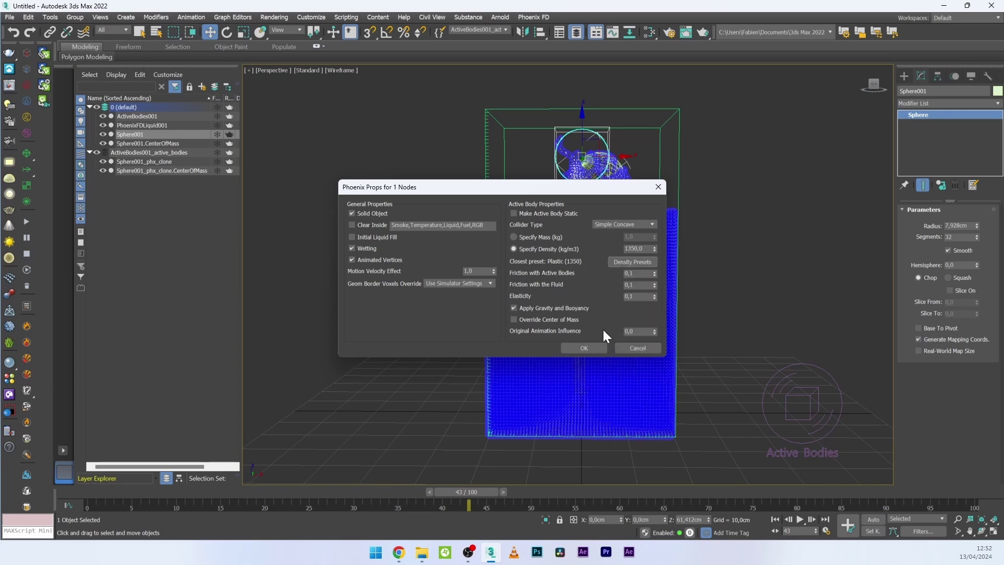
pyautogui.click(584, 347)
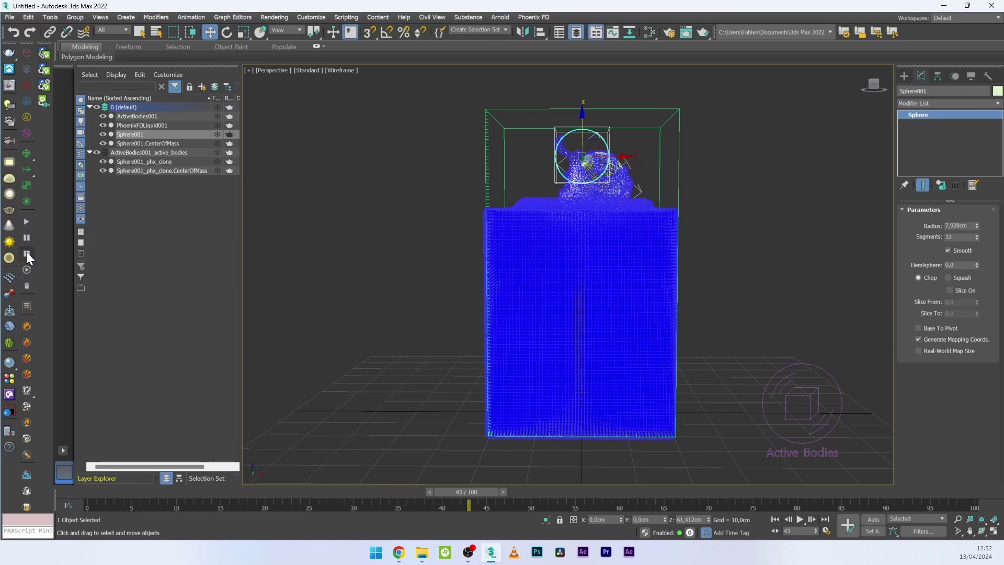
# Step: Rerun the simulation with the plastic sphere, show wireframe, and orbit to a front view
pyautogui.click(27, 221)
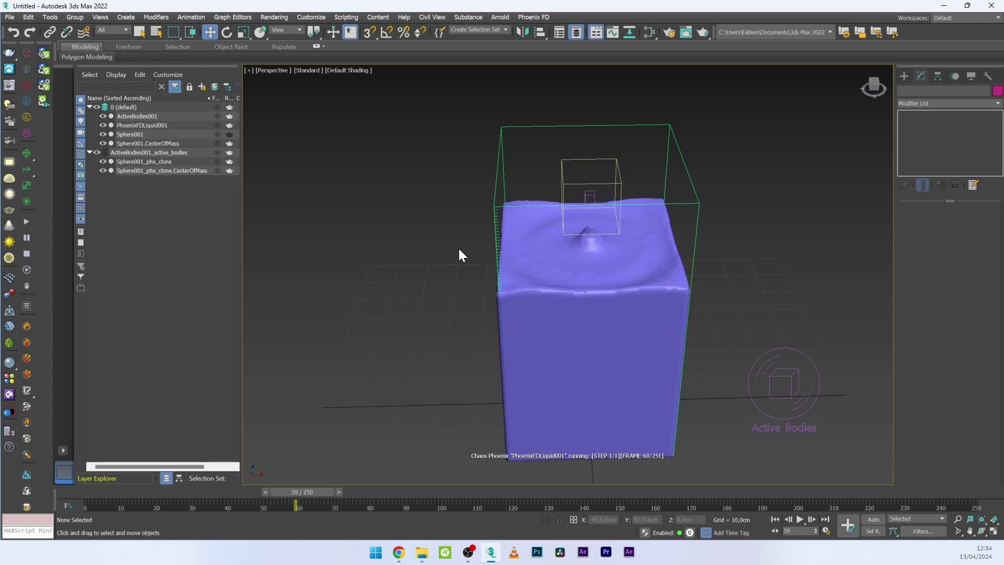
pyautogui.press('F3')
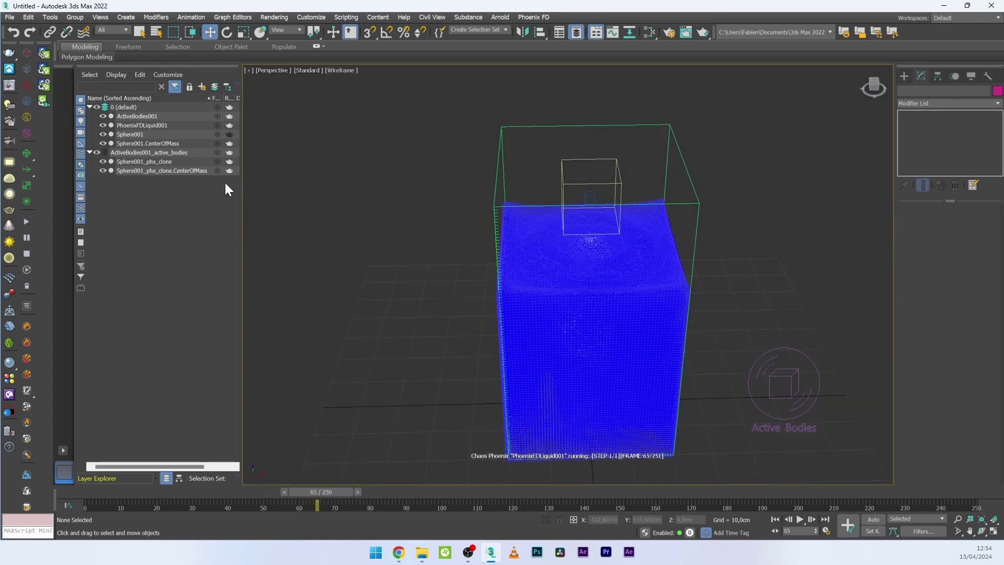
pyautogui.click(173, 162)
pyautogui.keyDown('alt'); pyautogui.moveTo(288, 271); pyautogui.dragTo(365, 335, button='middle'); pyautogui.keyUp('alt')
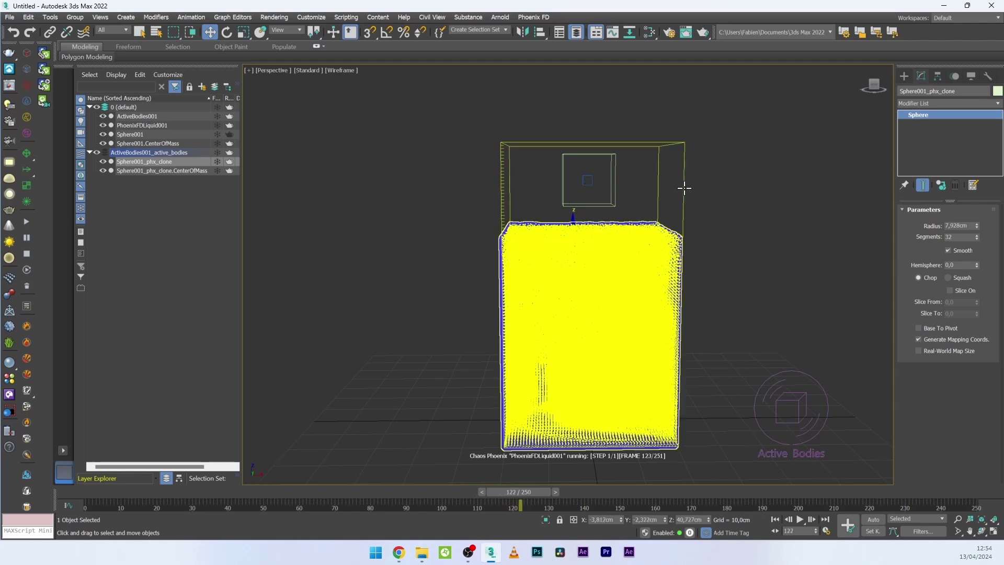
# Step: Turn off Particle Preview on PhoenixFDLiquid001 and show the liquid with solid shading
pyautogui.click(549, 254)
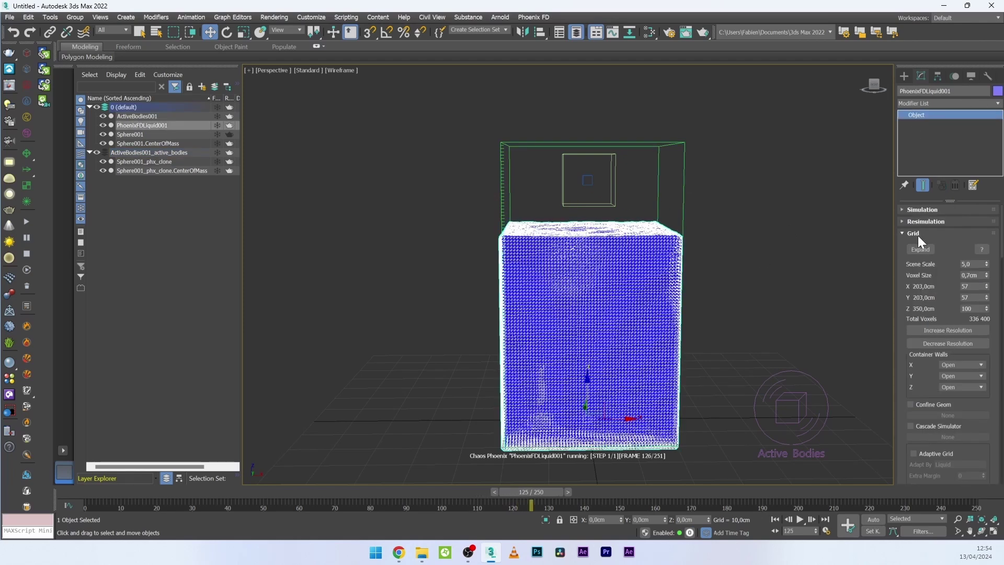
pyautogui.scroll(-5, 903, 344)
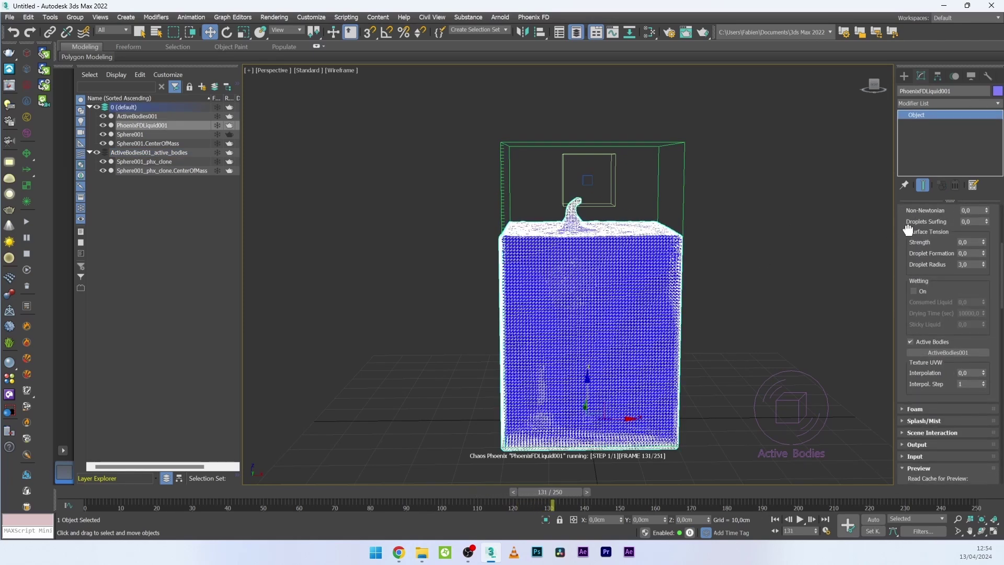
pyautogui.scroll(-8, 903, 343)
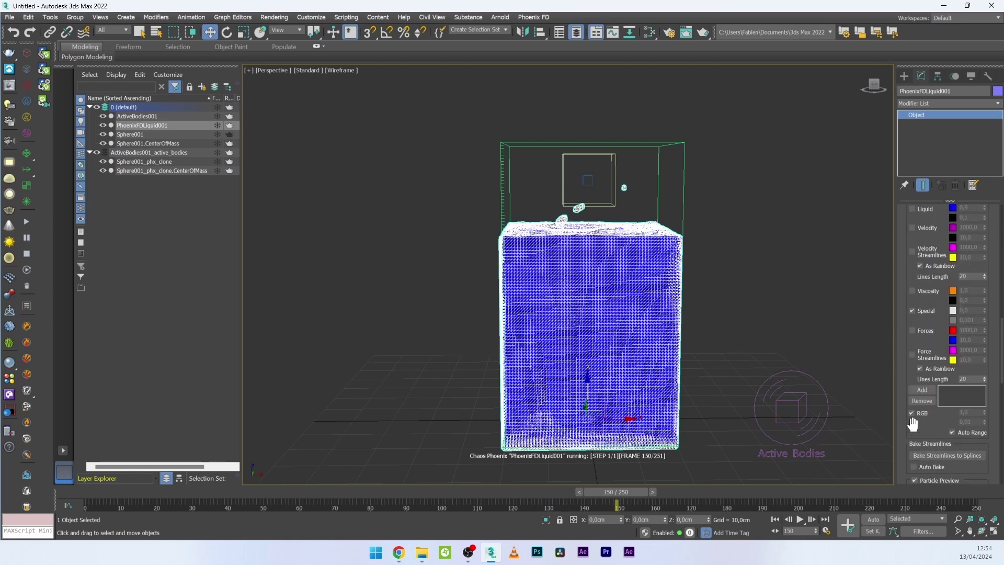
pyautogui.click(922, 403)
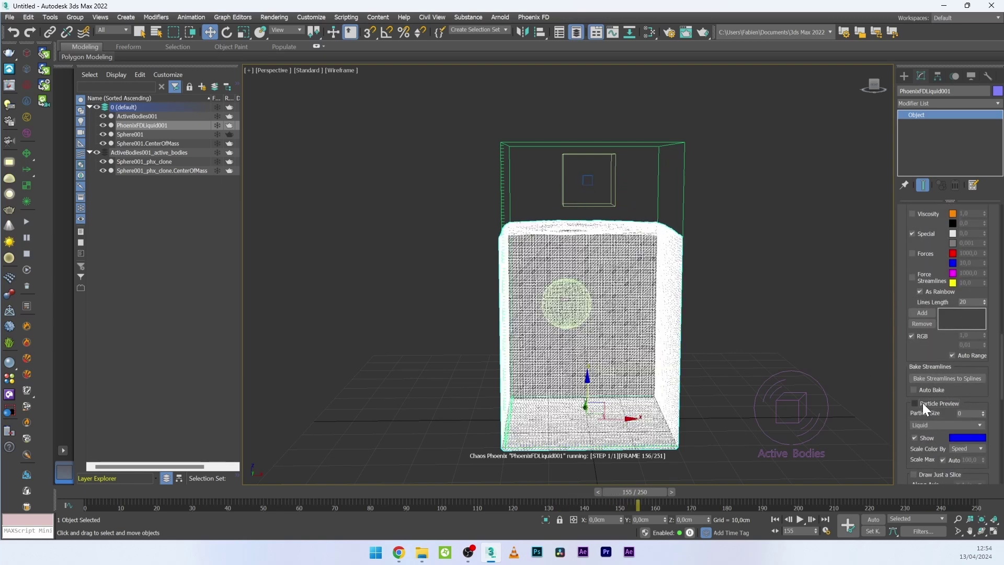
pyautogui.press('F3')
# Step: Set mesh Smoothness to 10 and enable Use Liquid Particles with Particle Size 0,9
pyautogui.scroll(-6, 922, 403)
pyautogui.scroll(-5, 947, 335)
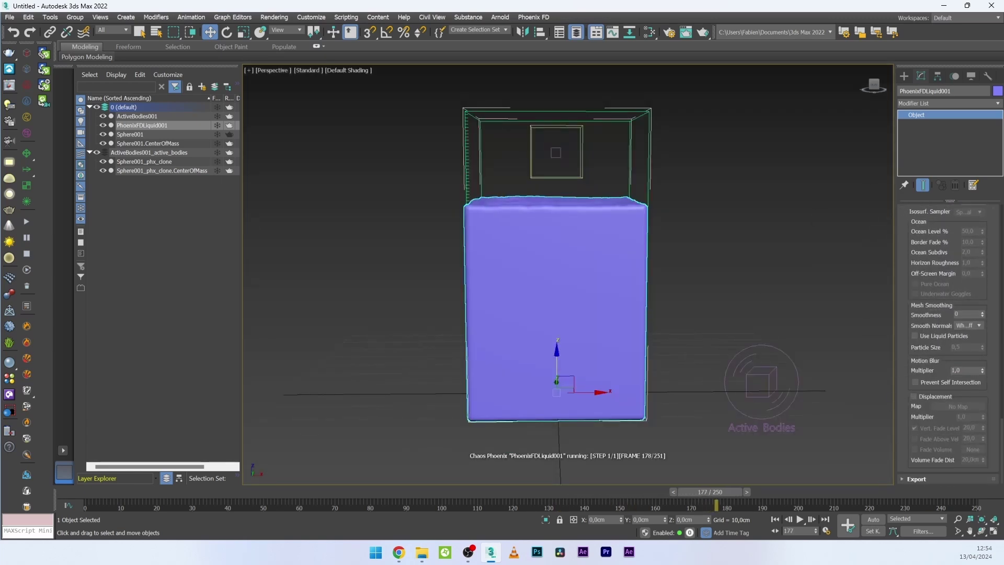
pyautogui.click(964, 314)
pyautogui.write('1')
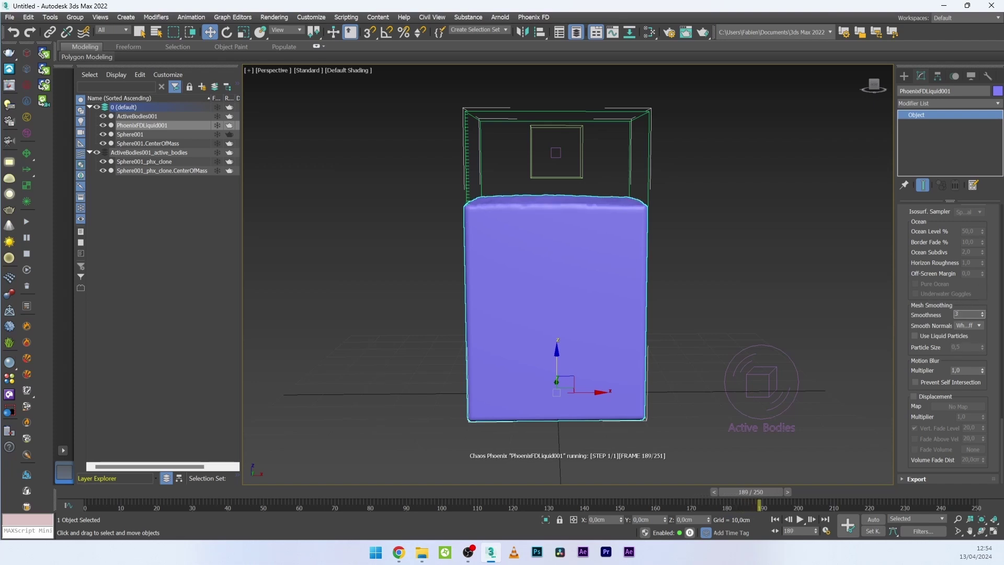
pyautogui.write('0')
pyautogui.press('Return')
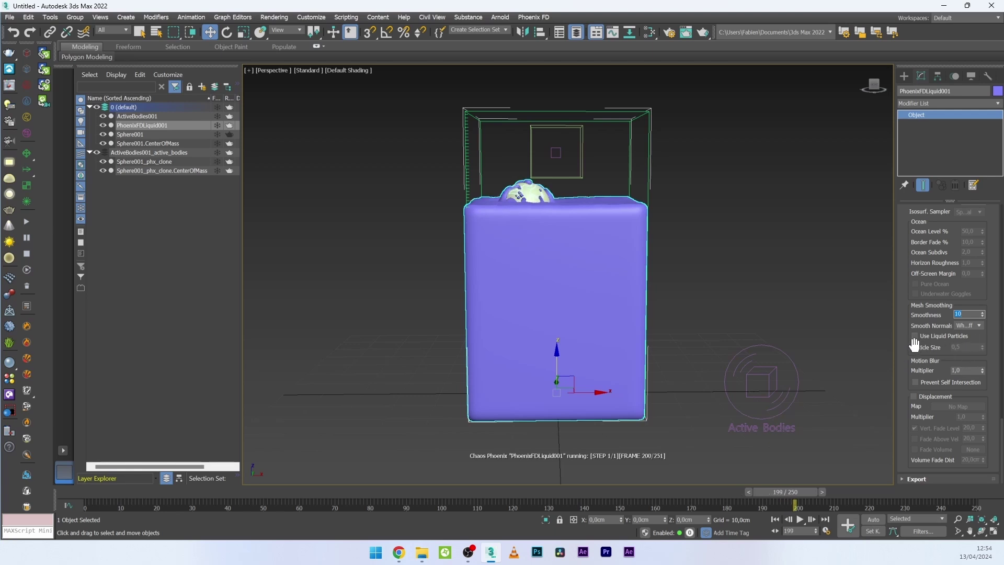
pyautogui.click(920, 339)
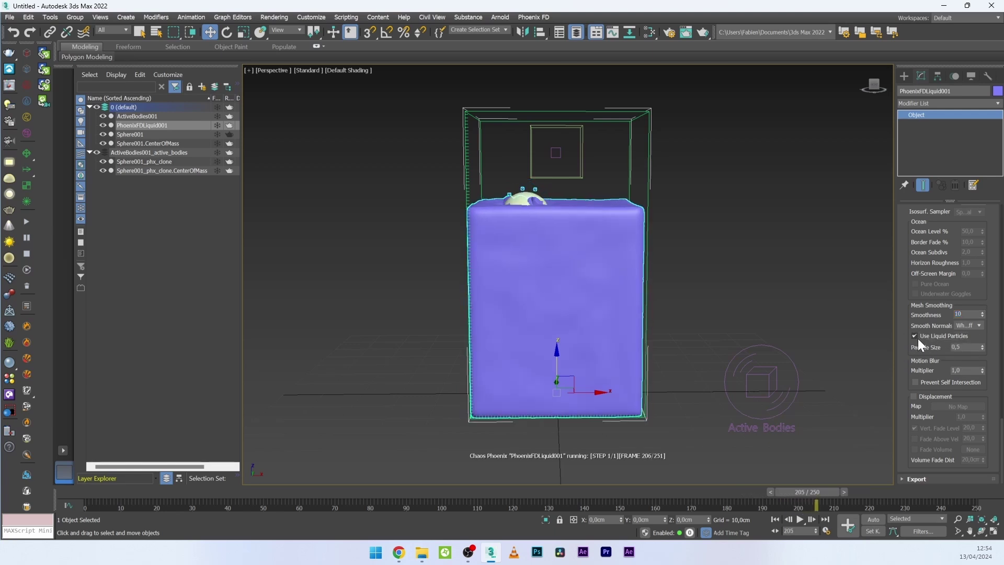
pyautogui.write('0,9')
pyautogui.press('Return')
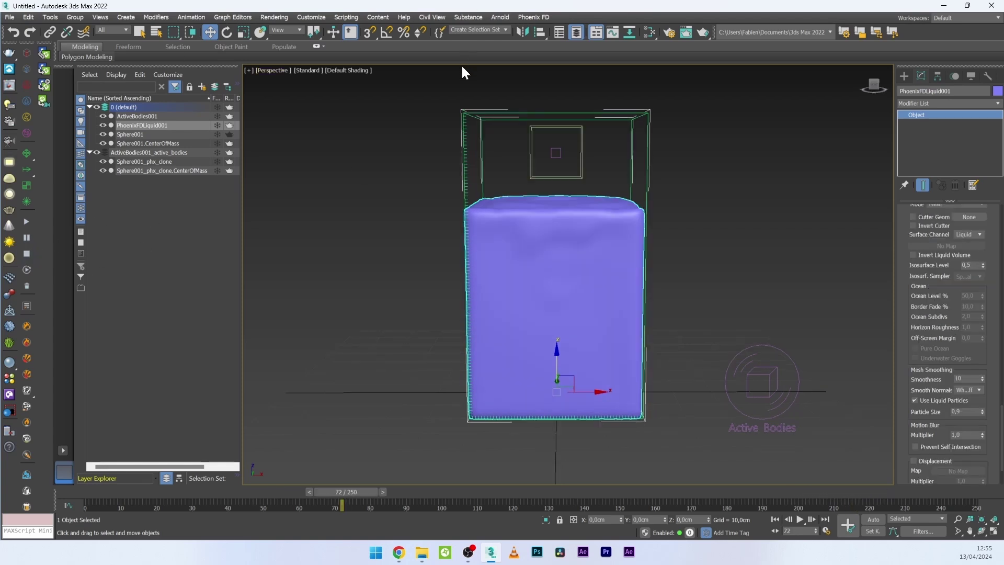
# Step: Switch the liquid's render mode to Cap Mesh and adjust the view of the container
pyautogui.scroll(3, 907, 299)
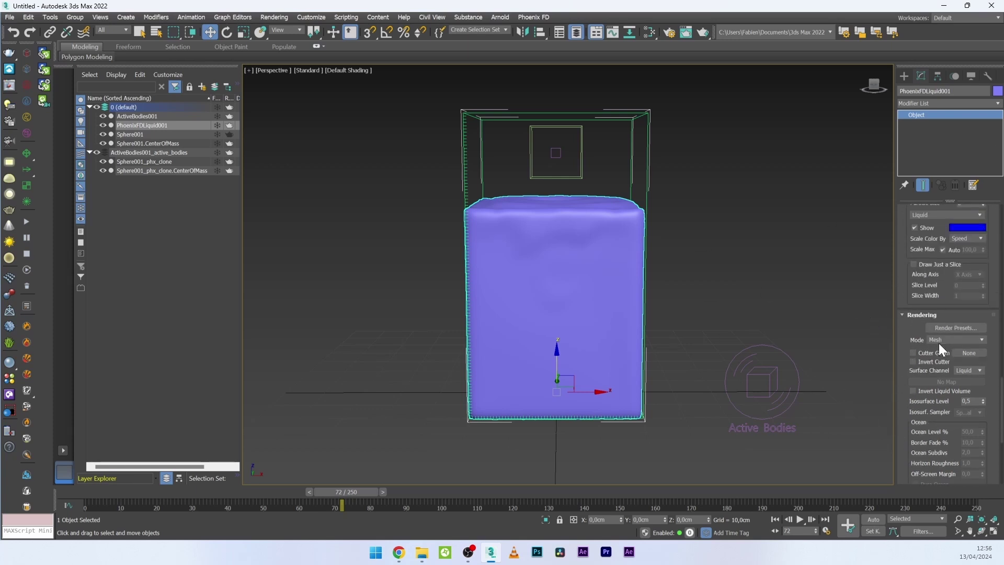
pyautogui.click(939, 340)
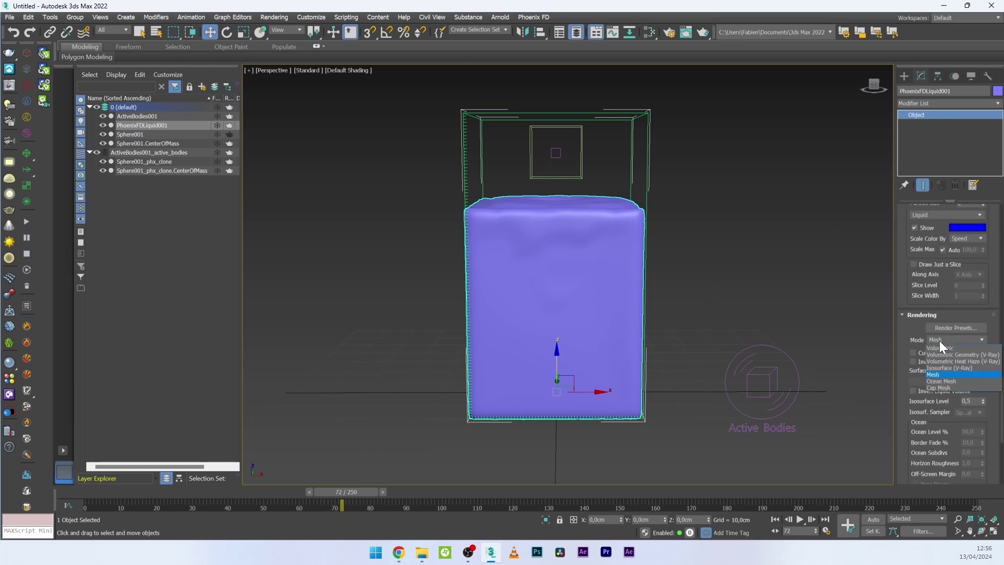
pyautogui.click(939, 386)
pyautogui.moveTo(520, 195); pyautogui.dragTo(515, 183, button='middle')
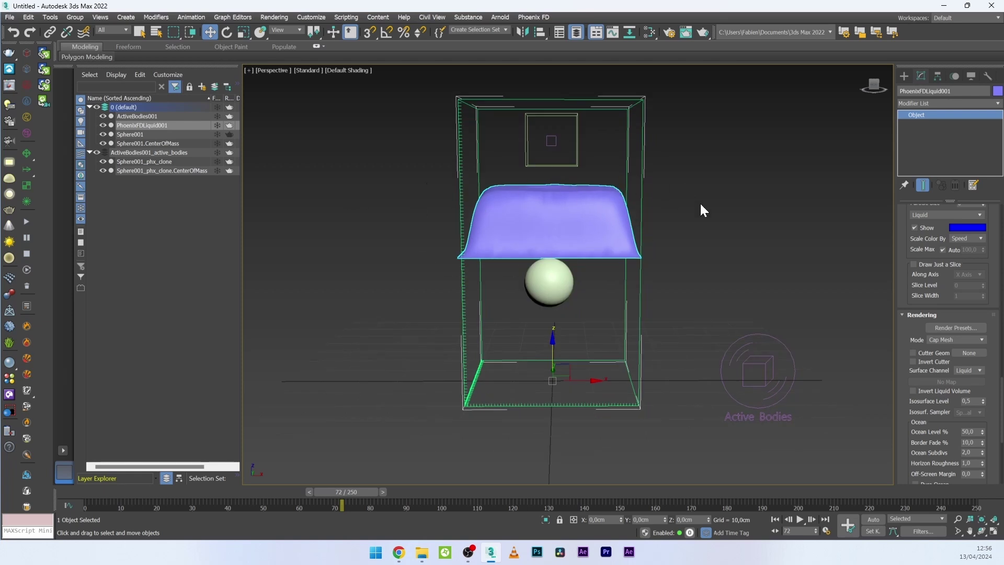
pyautogui.keyDown('alt'); pyautogui.moveTo(504, 186); pyautogui.dragTo(488, 223, button='middle'); pyautogui.keyUp('alt')
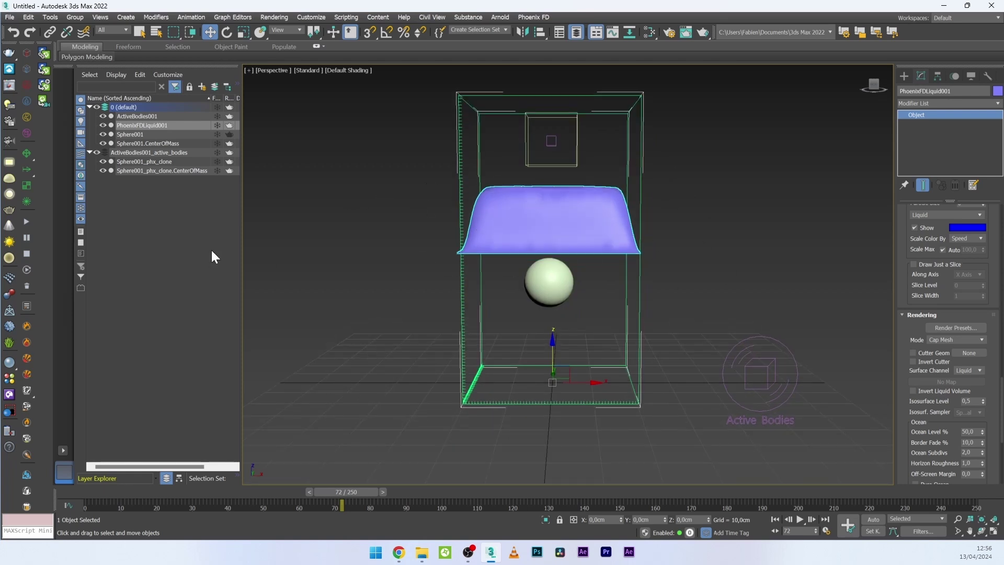
# Step: Set Ocean Level % to 70 and scrub back through the simulation frames
pyautogui.moveTo(922, 436); pyautogui.dragTo(922, 292)
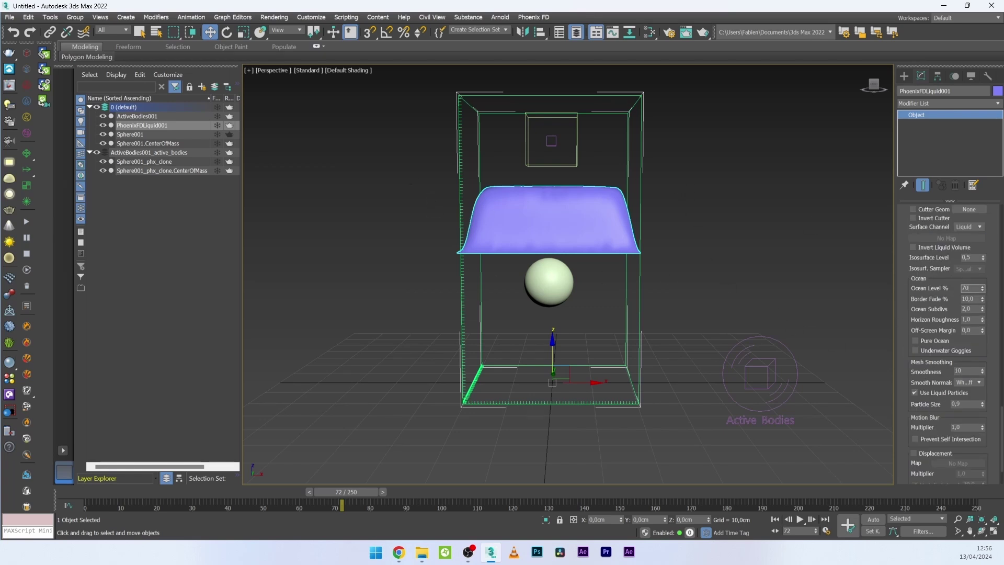
pyautogui.press('Return')
pyautogui.moveTo(553, 214); pyautogui.dragTo(553, 234, button='middle')
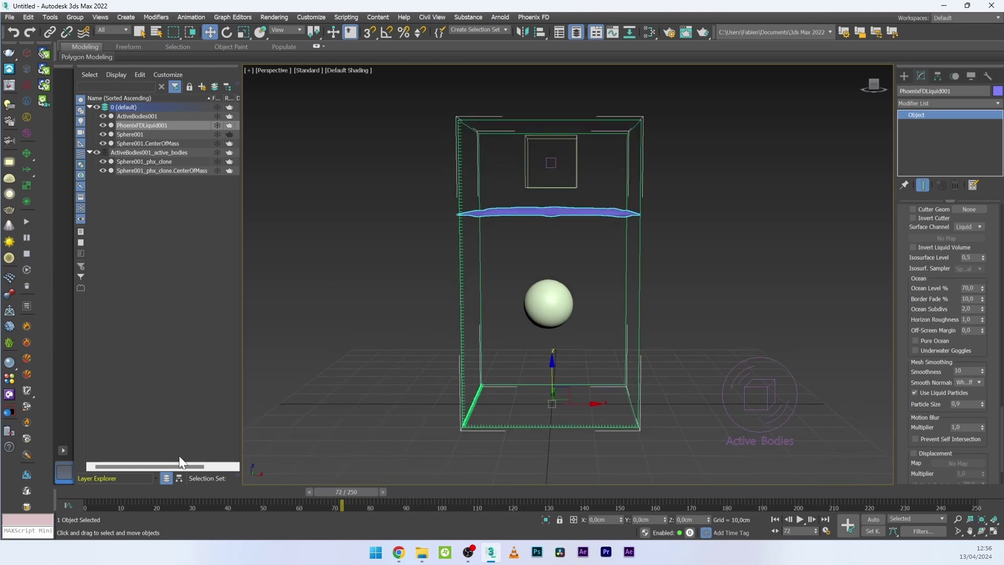
pyautogui.moveTo(105, 487); pyautogui.dragTo(314, 505)
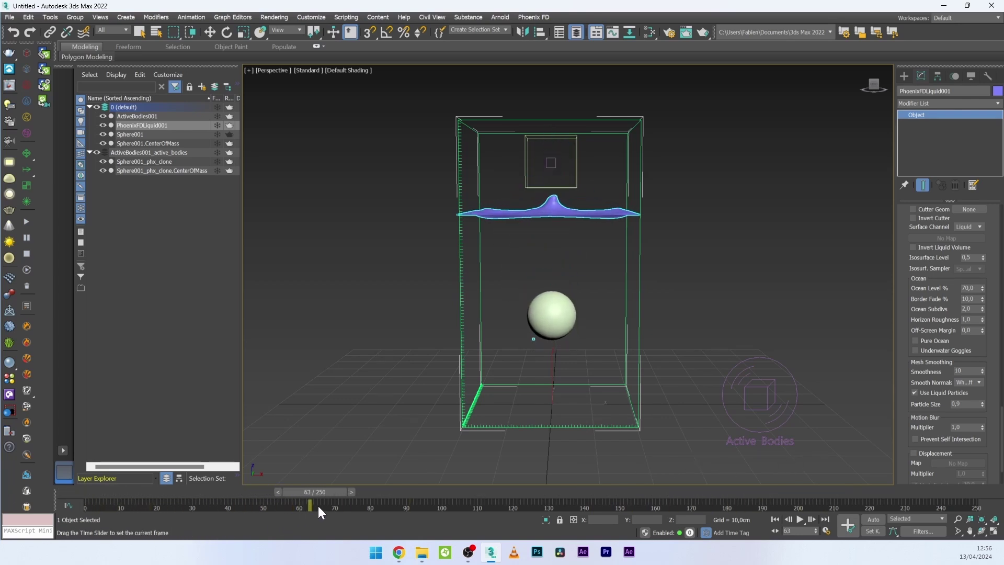
# Step: Set the grid Voxel Size to 0,4 cm (100×100×175 grid) and select the Active Bodies helper
pyautogui.press('w')
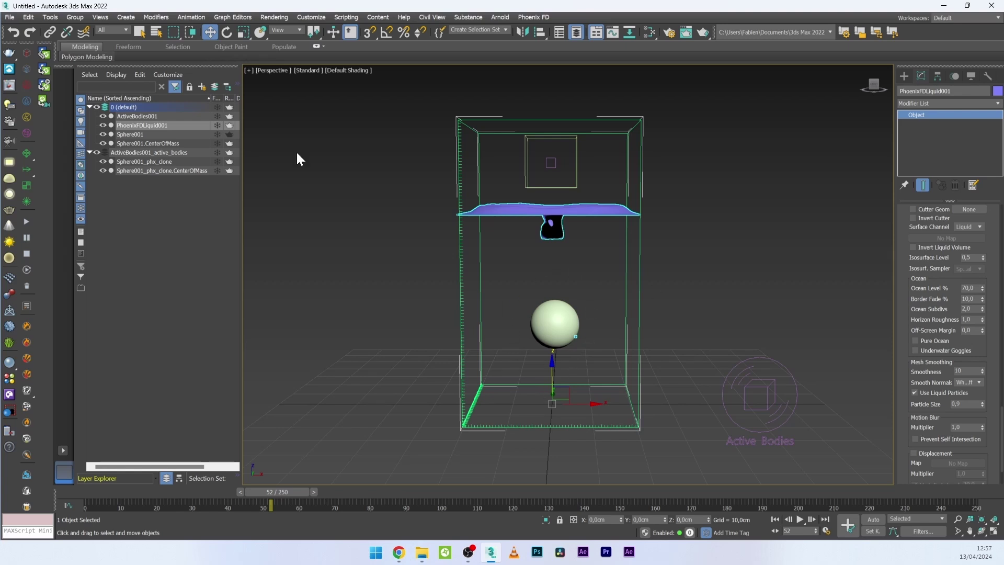
pyautogui.moveTo(999, 444); pyautogui.dragTo(999, 242)
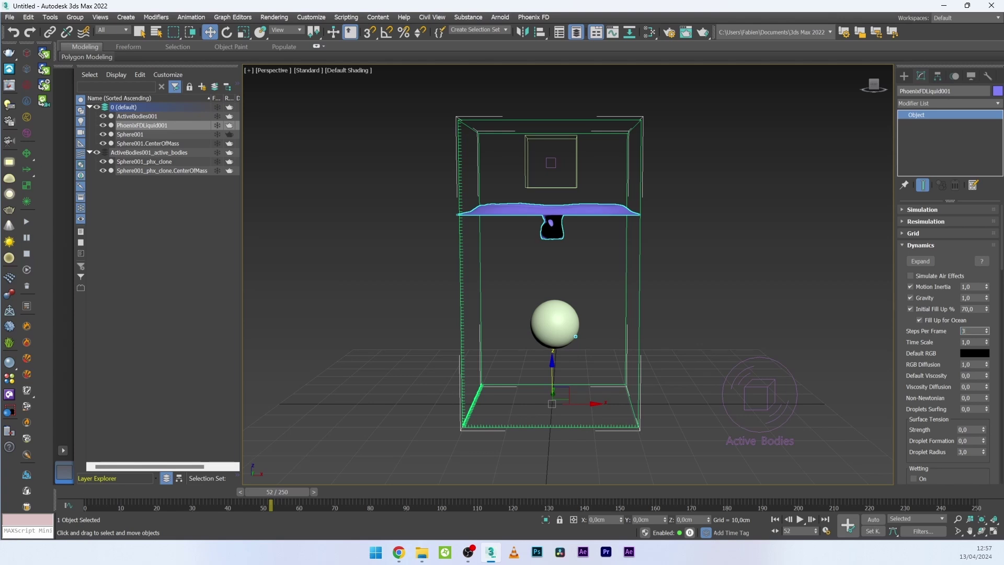
pyautogui.click(917, 234)
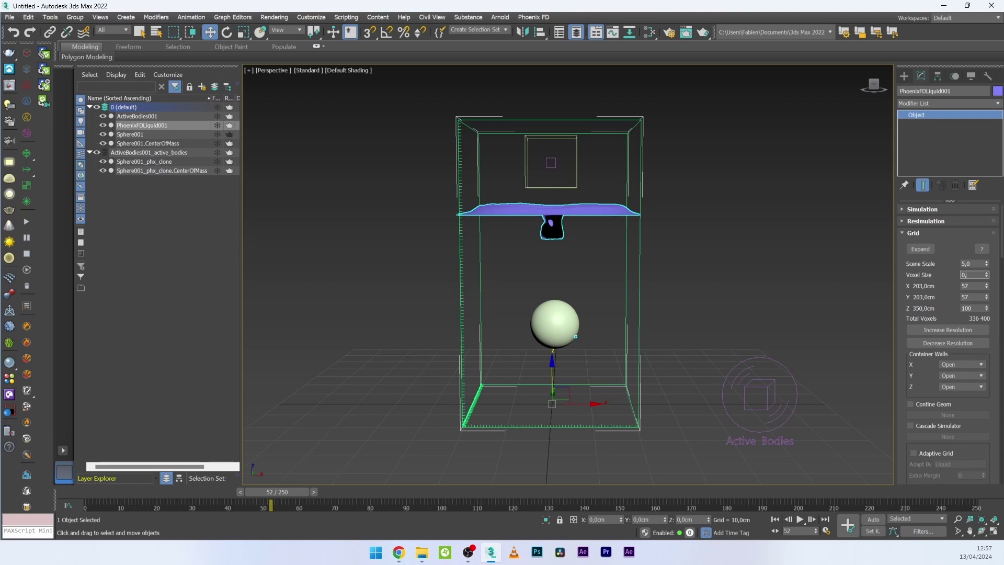
pyautogui.write('0,4')
pyautogui.press('Return')
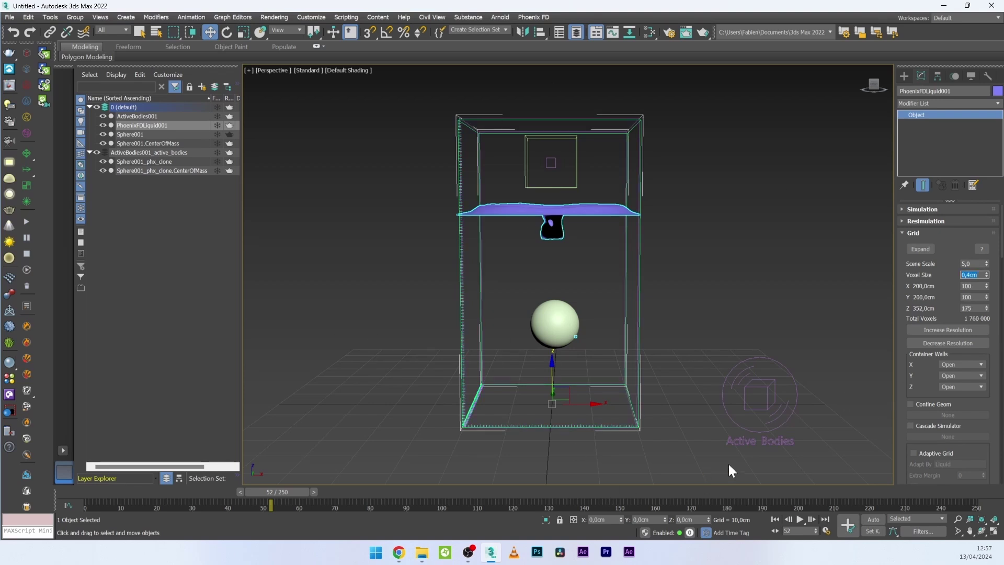
pyautogui.click(746, 446)
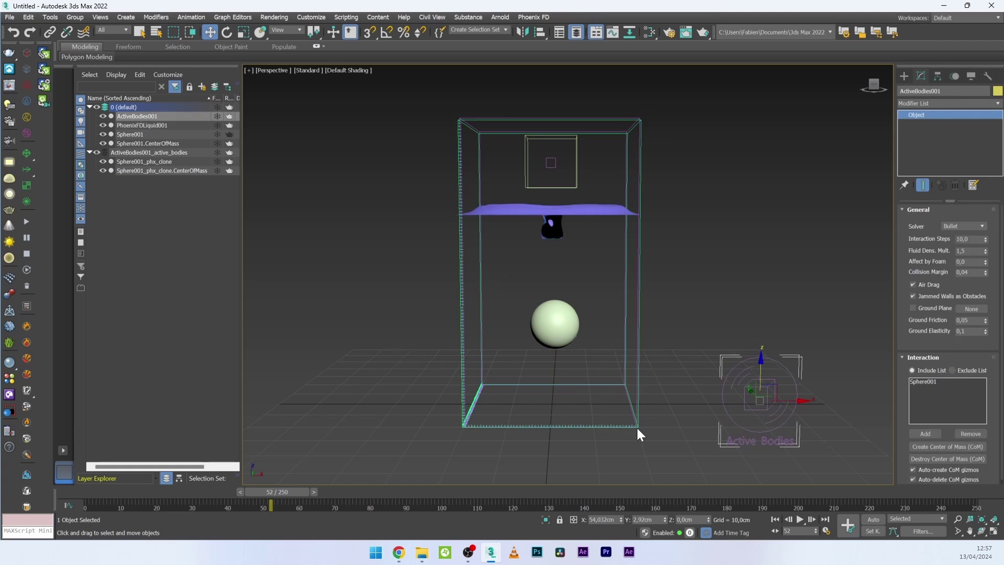
# Step: Edit the Fluid Dens. Mult. field, then re-run the liquid simulation on the finer grid
pyautogui.click(969, 251)
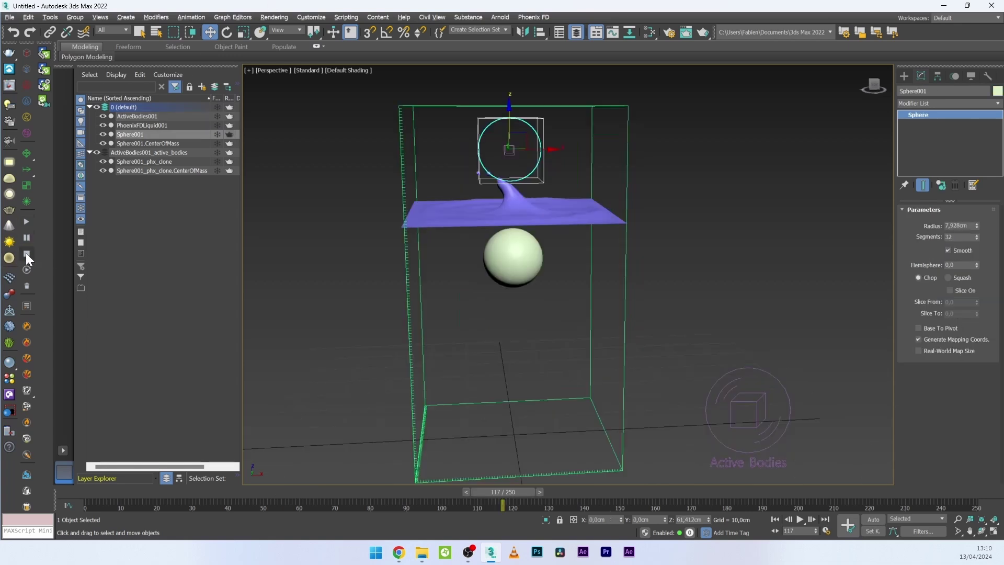
pyautogui.click(24, 225)
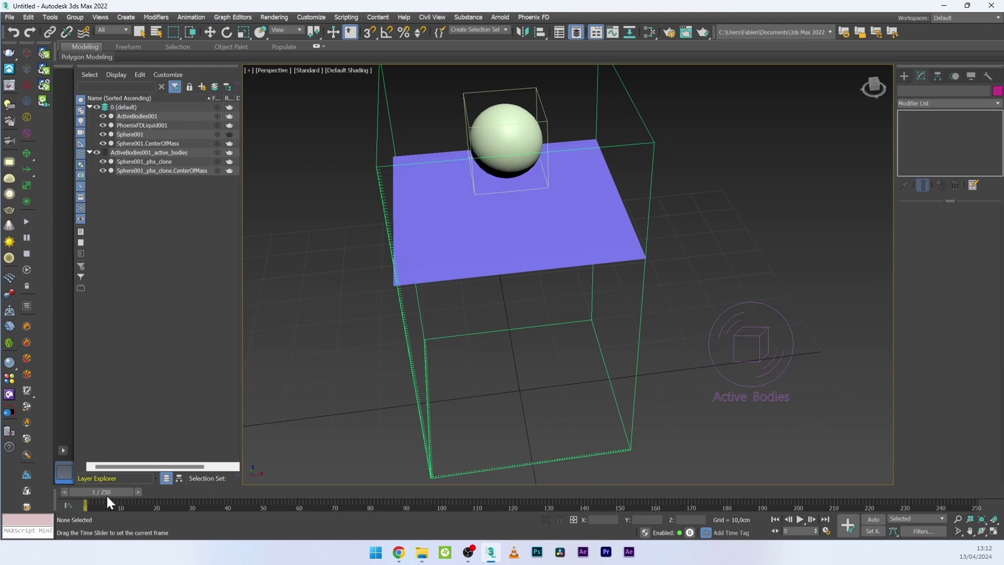
pyautogui.moveTo(107, 497); pyautogui.dragTo(164, 492)
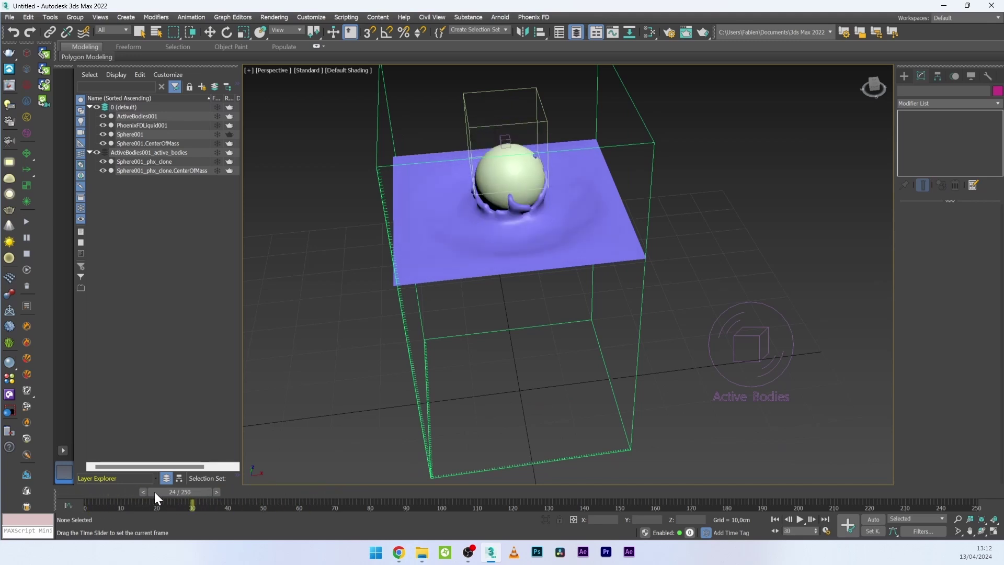
pyautogui.press('w')
pyautogui.keyDown('alt'); pyautogui.moveTo(341, 398); pyautogui.dragTo(337, 387, button='middle'); pyautogui.keyUp('alt')
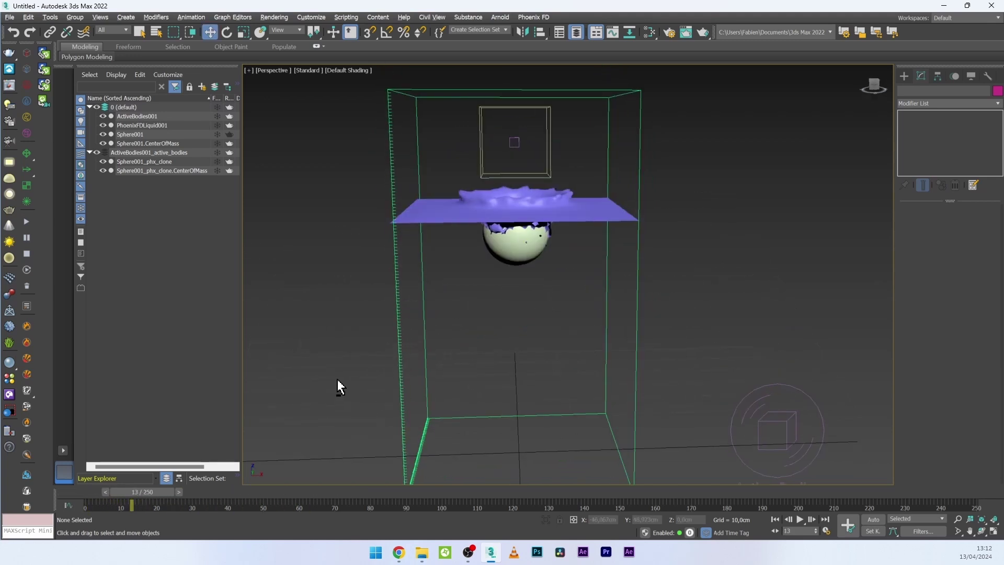
pyautogui.moveTo(143, 492); pyautogui.dragTo(146, 494)
pyautogui.moveTo(233, 495); pyautogui.dragTo(272, 536)
# Step: Set PhoenixFDLiquid001's render mode to Ocean Mesh, declining V-Ray static geometry, then view frame 25
pyautogui.hotkey('shift', 'z')
pyautogui.press('w')
pyautogui.hotkey('ctrl', 'z')
pyautogui.scroll(-2, 959, 314)
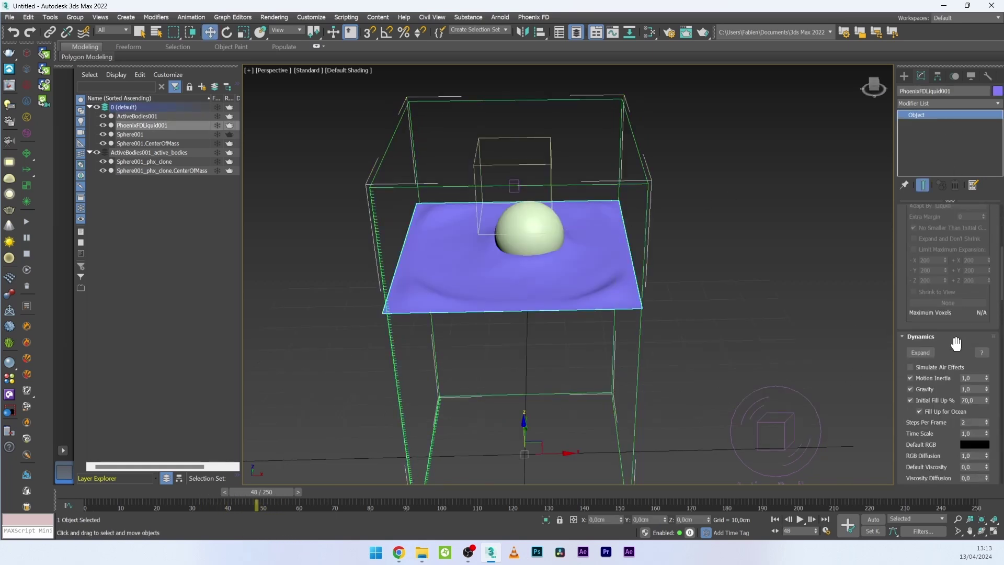
pyautogui.scroll(-5, 897, 439)
pyautogui.scroll(-5, 898, 233)
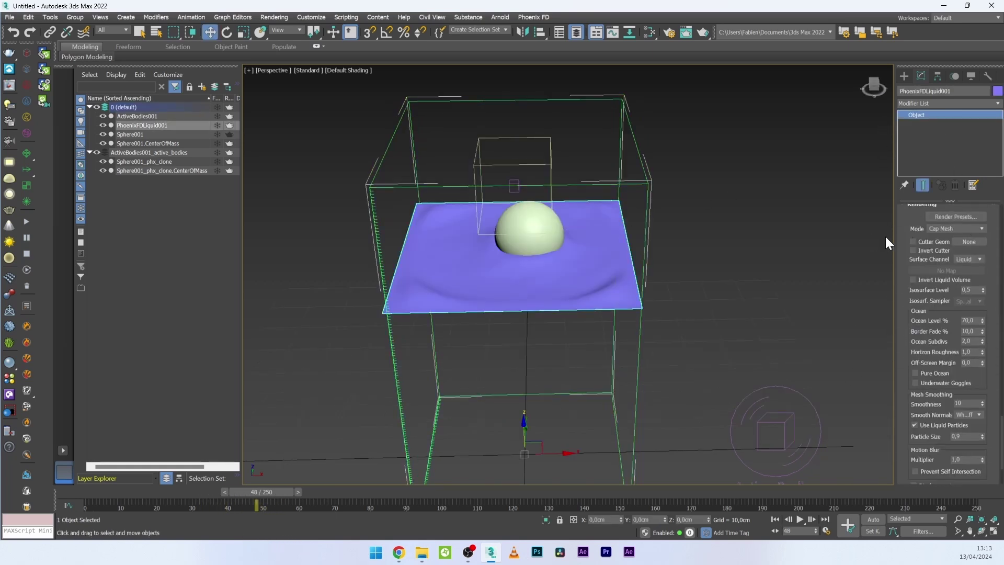
pyautogui.scroll(1, 954, 235)
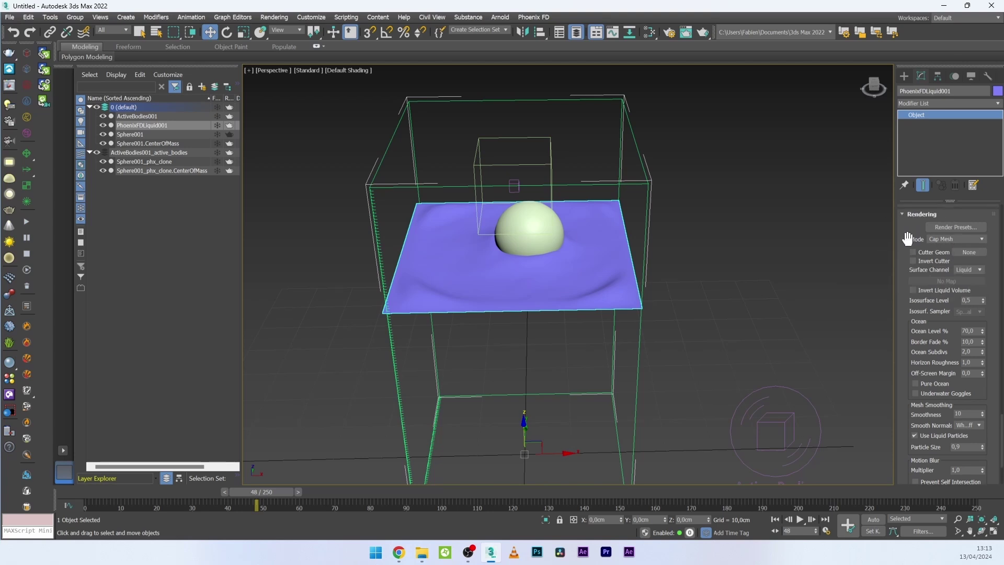
pyautogui.click(946, 239)
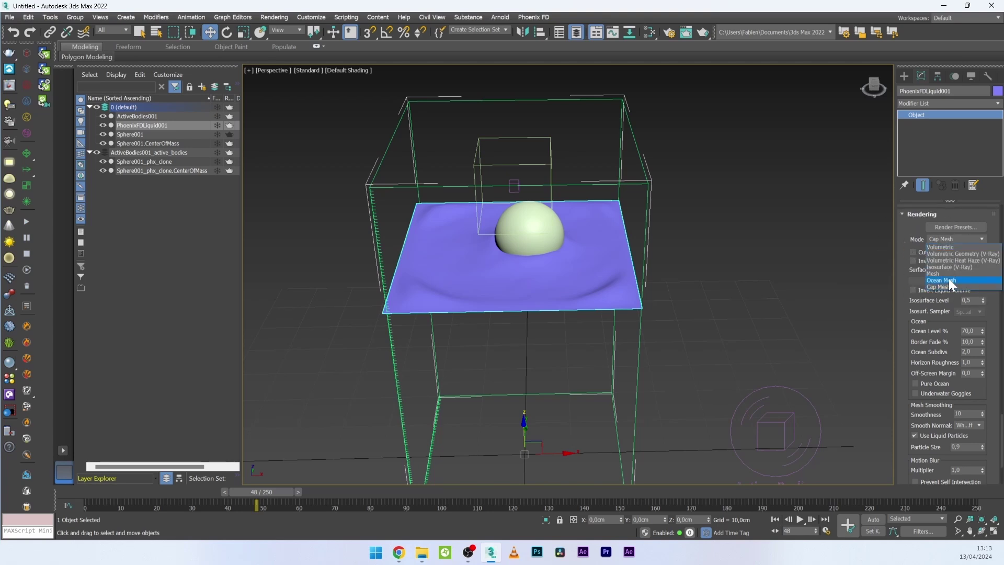
pyautogui.click(939, 280)
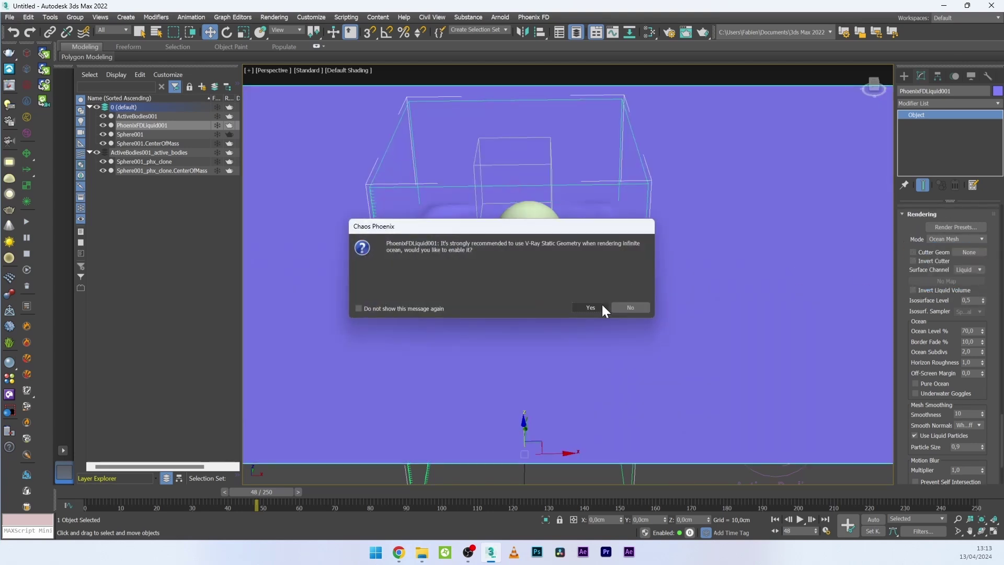
pyautogui.click(633, 307)
pyautogui.click(130, 495)
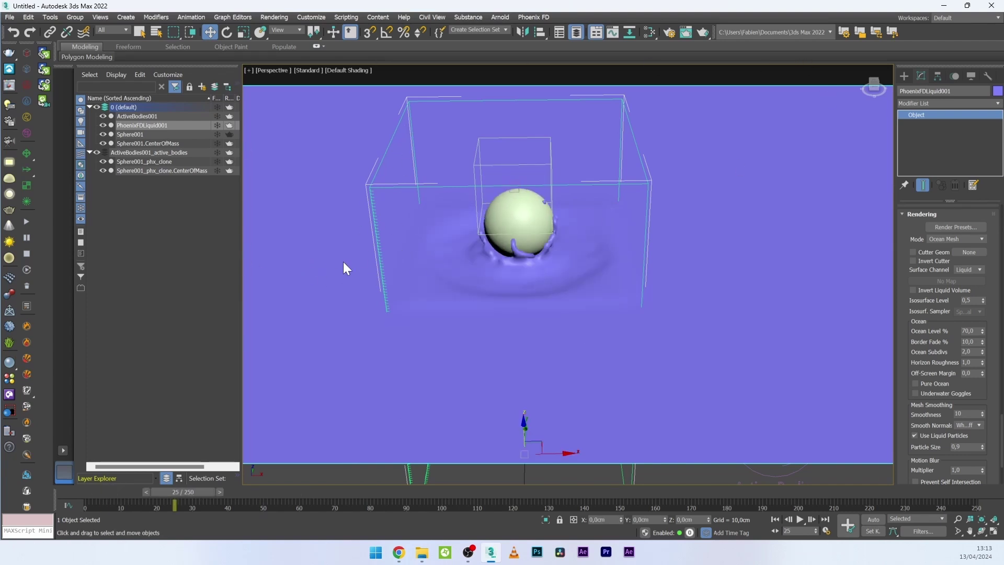
# Step: Replay the sphere dropping into the ocean and zoom in on it at frame 46
pyautogui.moveTo(96, 492); pyautogui.dragTo(253, 489)
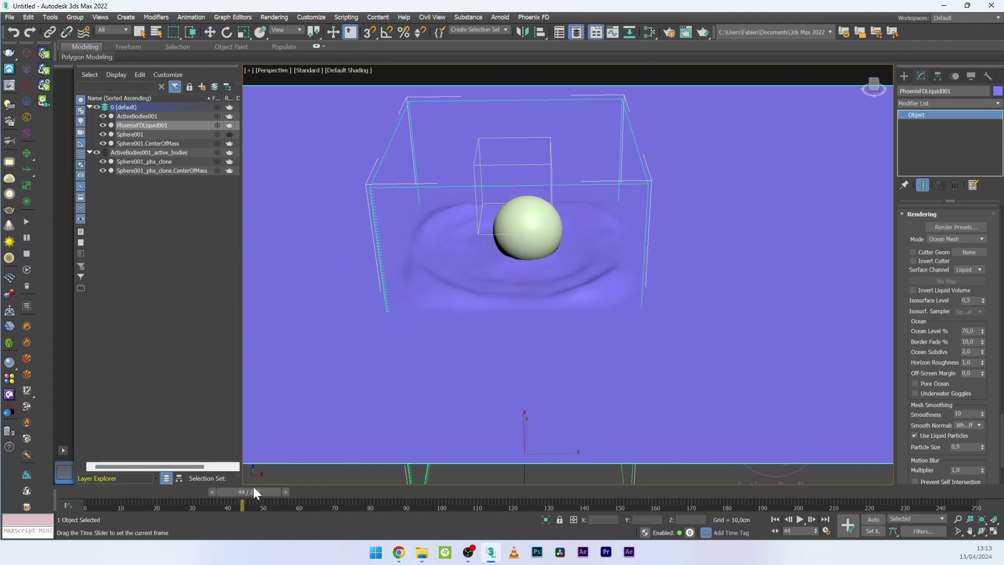
pyautogui.moveTo(102, 493); pyautogui.dragTo(213, 528)
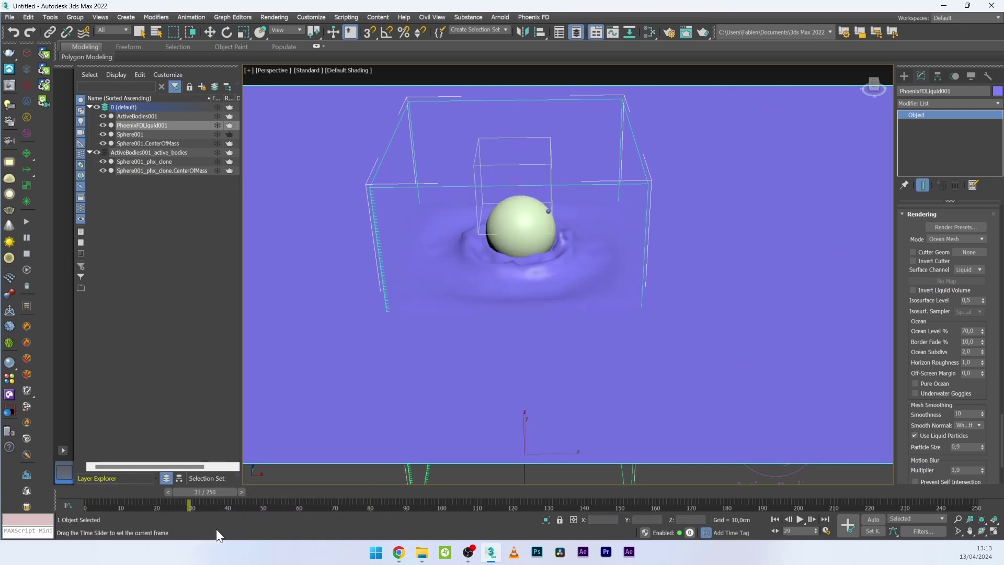
pyautogui.press('w')
pyautogui.scroll(3, 437, 426)
pyautogui.scroll(2, 443, 422)
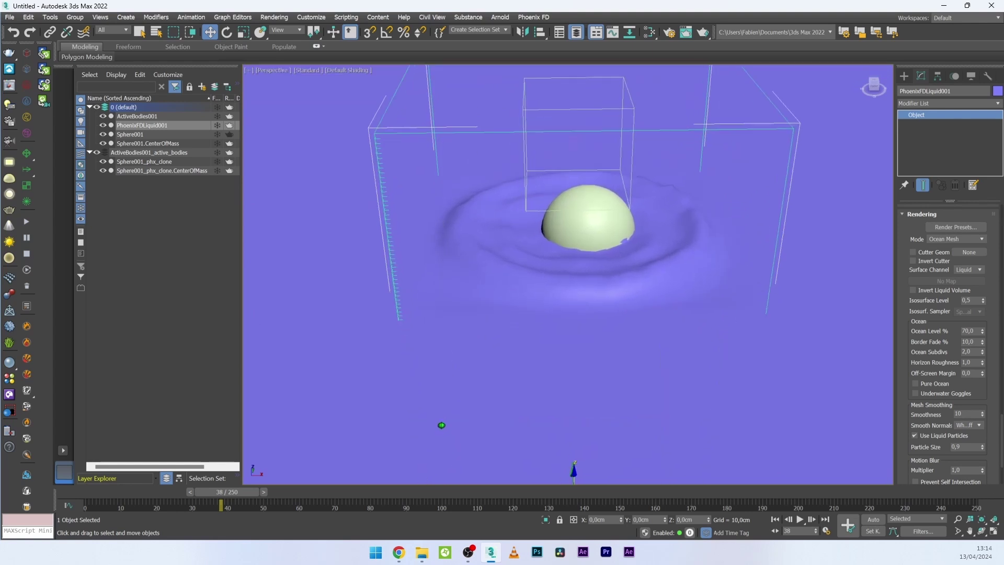
pyautogui.moveTo(444, 421); pyautogui.dragTo(429, 434, button='middle')
pyautogui.moveTo(234, 512); pyautogui.dragTo(261, 507)
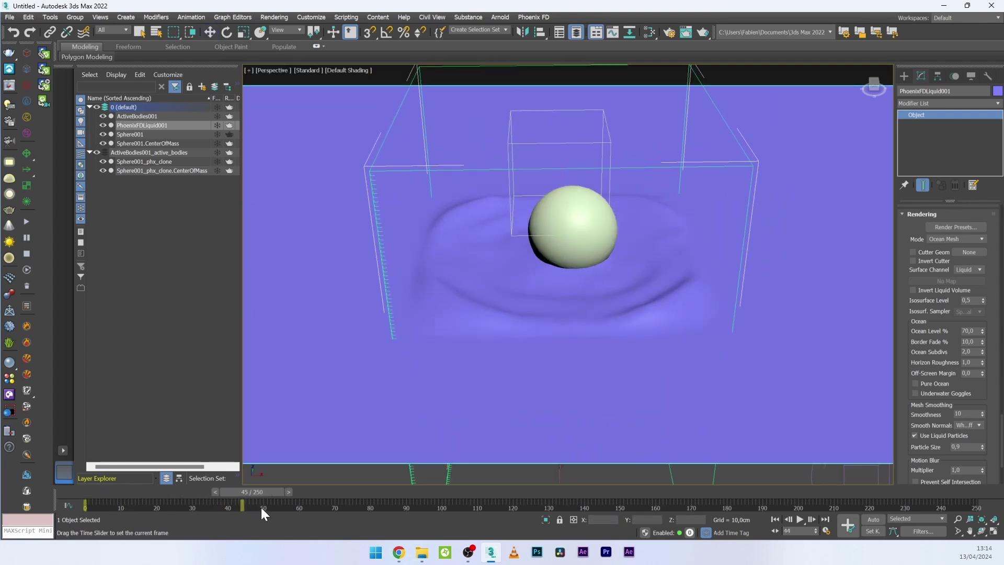
# Step: Enter 5 as the ocean Border Fade % and rewind the simulation to its start
pyautogui.doubleClick(970, 341)
pyautogui.write('50')
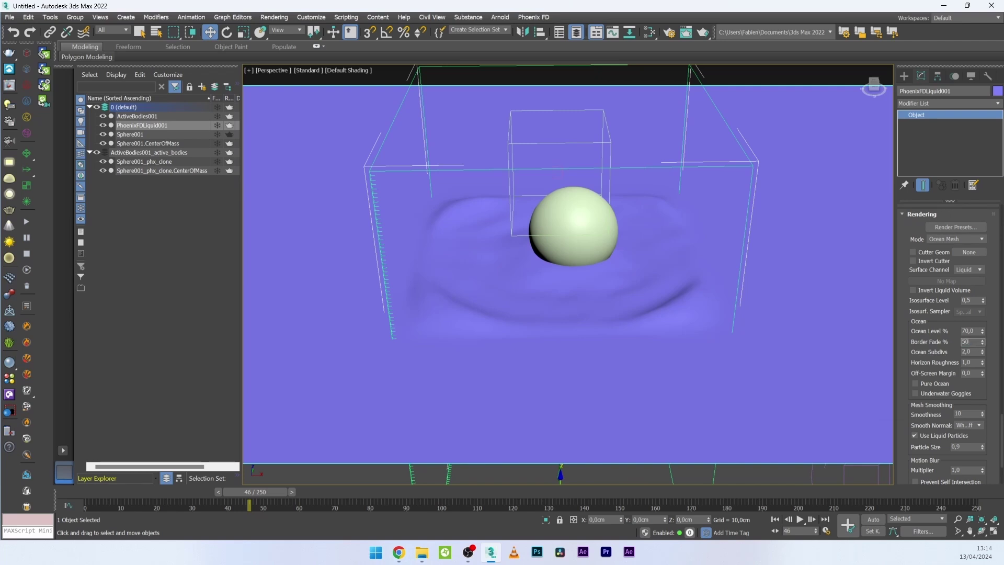
pyautogui.press('Return')
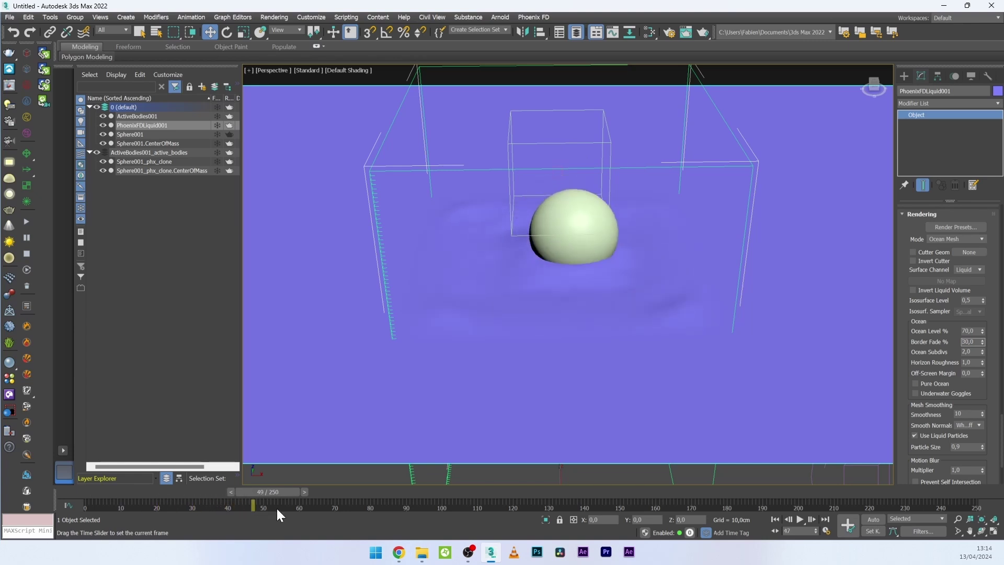
pyautogui.moveTo(278, 497); pyautogui.dragTo(251, 514)
pyautogui.press('w')
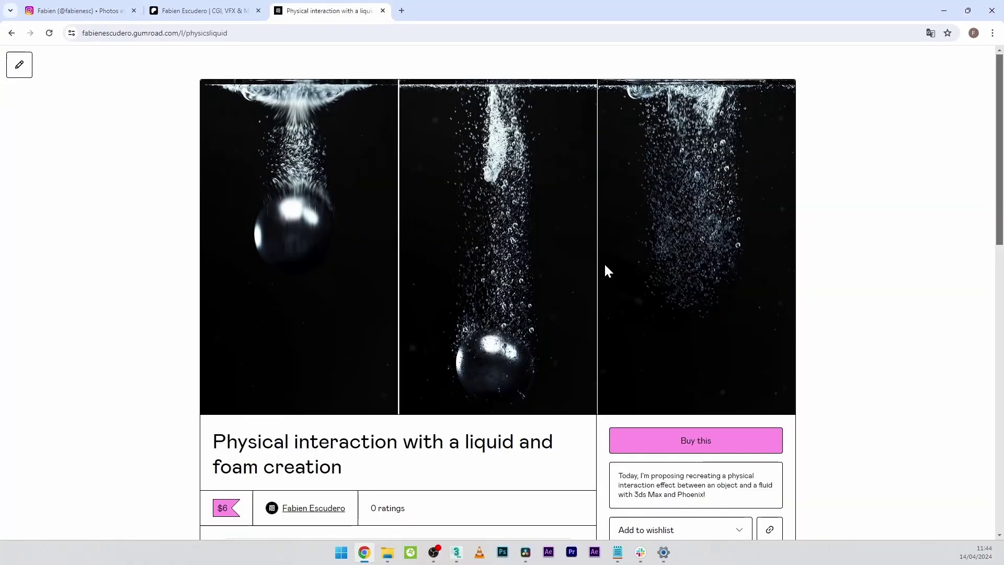
# Step: Scroll the Gumroad product page down to the embedded Instagram preview video
pyautogui.scroll(-10, 677, 459)
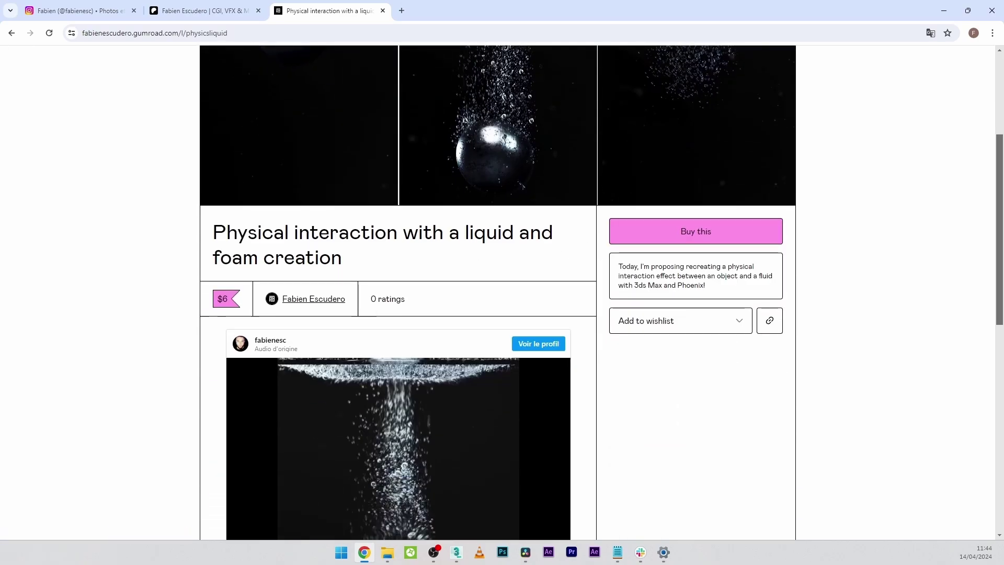